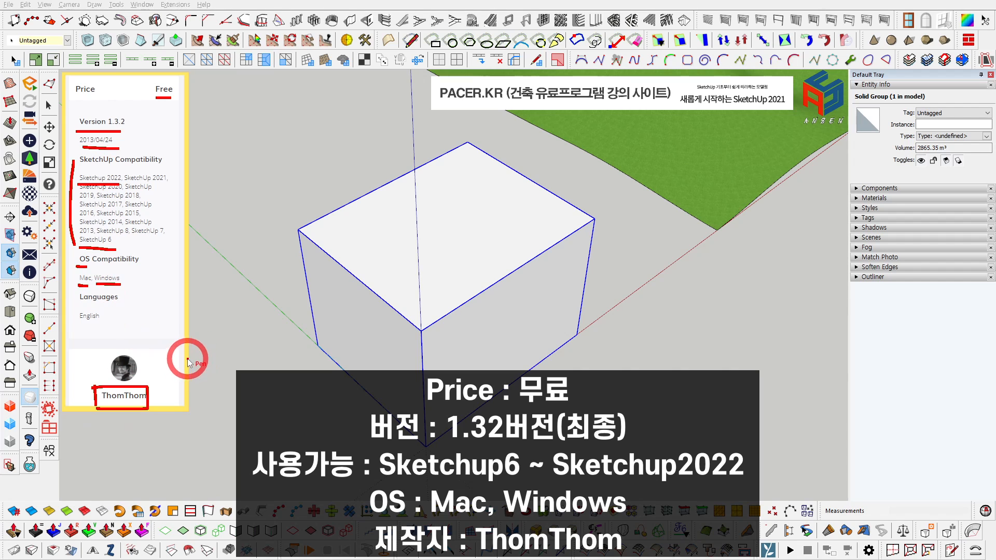
# Draw a rectangle on the ground beside the existing box and extrude it upward into a second box.
pyautogui.moveTo(137, 87)
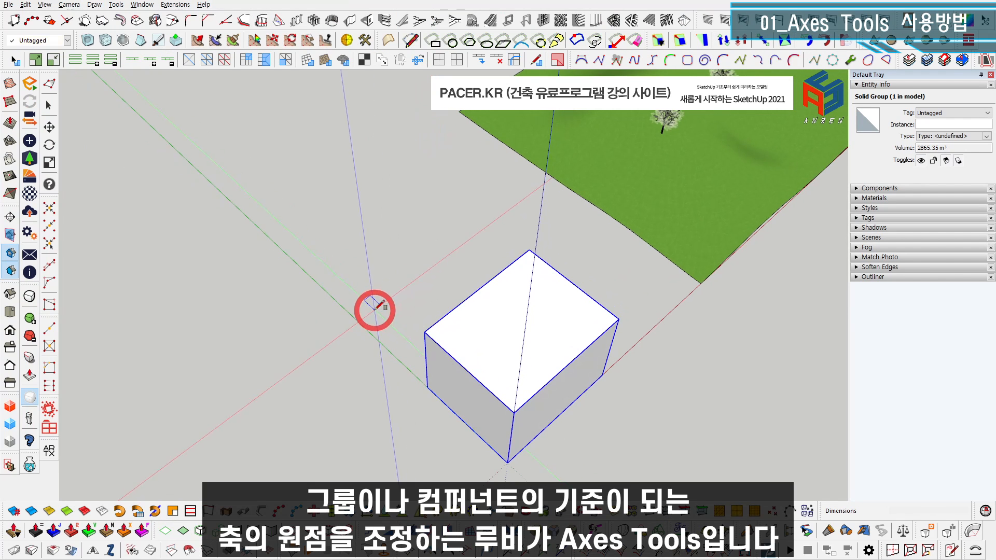
pyautogui.click(374, 305)
pyautogui.click(418, 178)
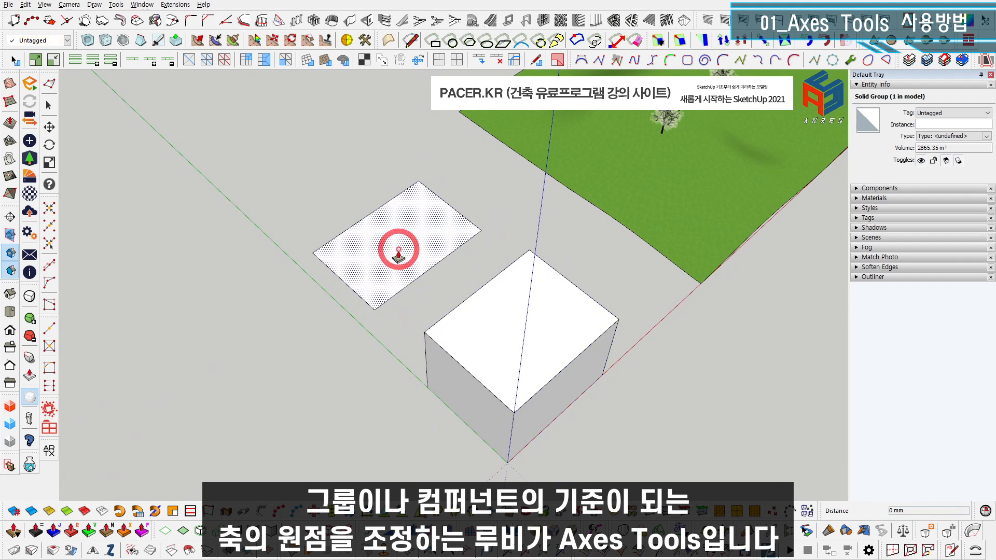
pyautogui.moveTo(395, 249); pyautogui.dragTo(386, 175)
# Select all faces and edges of the new box and make them a group.
pyautogui.tripleClick(378, 166)
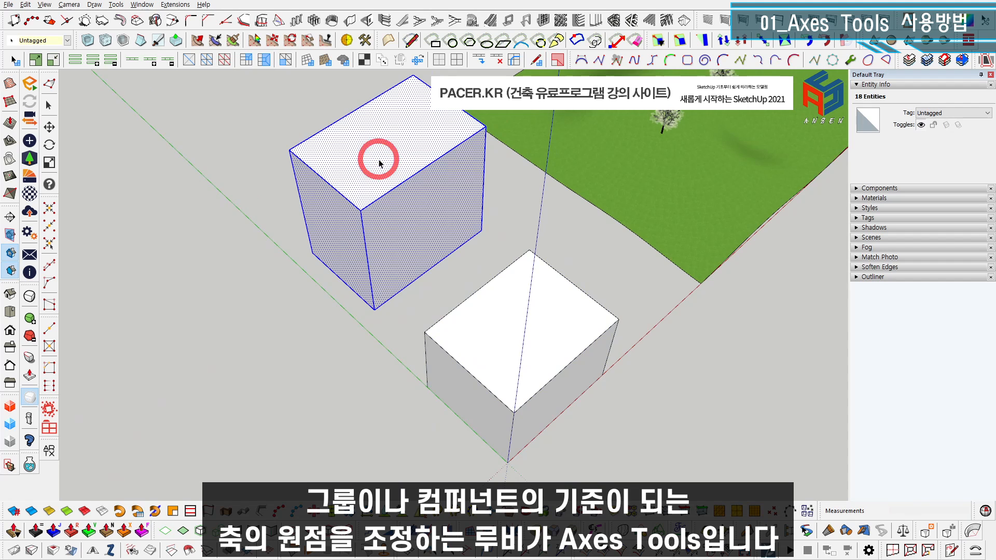
pyautogui.moveTo(378, 163); pyautogui.dragTo(394, 207, button='middle')
pyautogui.rightClick(392, 175)
pyautogui.click(449, 145)
pyautogui.moveTo(449, 149); pyautogui.dragTo(385, 237, button='middle')
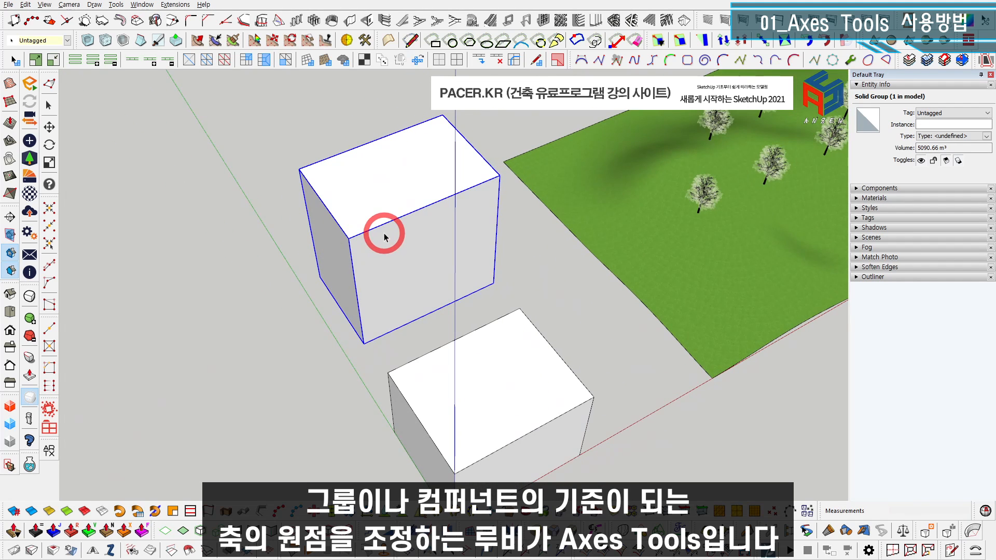
# Open the new box group for editing, examine where its axes origin lies, and close the group.
pyautogui.scroll(2, 417, 217)
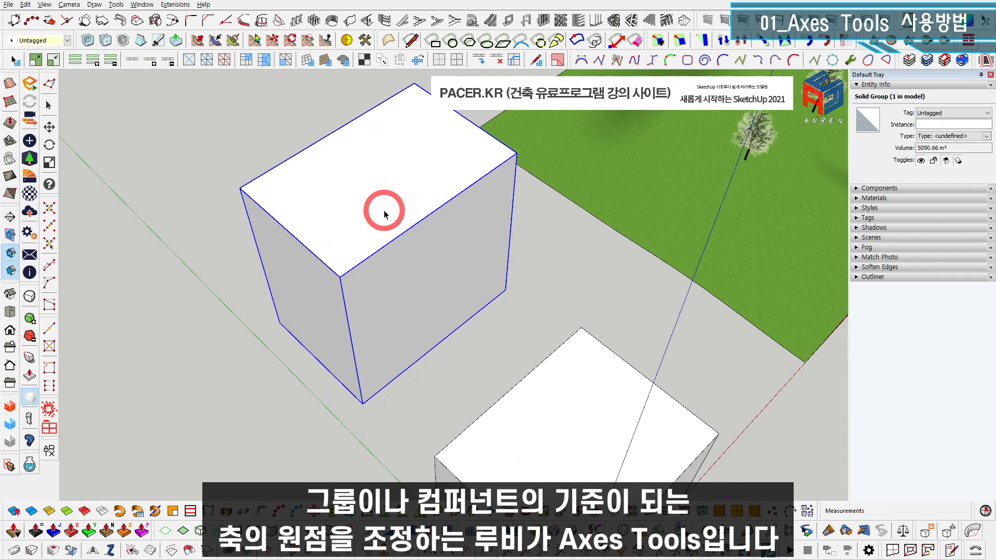
pyautogui.doubleClick(383, 214)
pyautogui.moveTo(371, 209); pyautogui.dragTo(389, 288, button='middle')
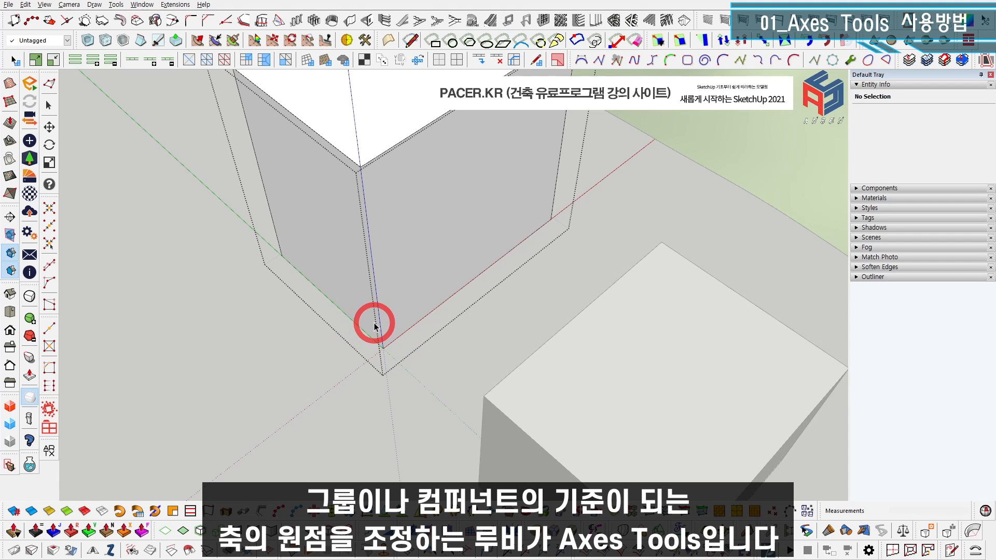
pyautogui.press('Escape')
# Find the front L-shaped apartment tower in the site model and open its group to examine its axes.
pyautogui.scroll(-10, 405, 311)
pyautogui.moveTo(565, 155)
pyautogui.keyDown('shift'); pyautogui.mouseDown(button='middle')
pyautogui.moveTo(485, 327)
pyautogui.moveTo(474, 430)
pyautogui.mouseUp(button='middle'); pyautogui.keyUp('shift')
pyautogui.scroll(-3, 476, 394)
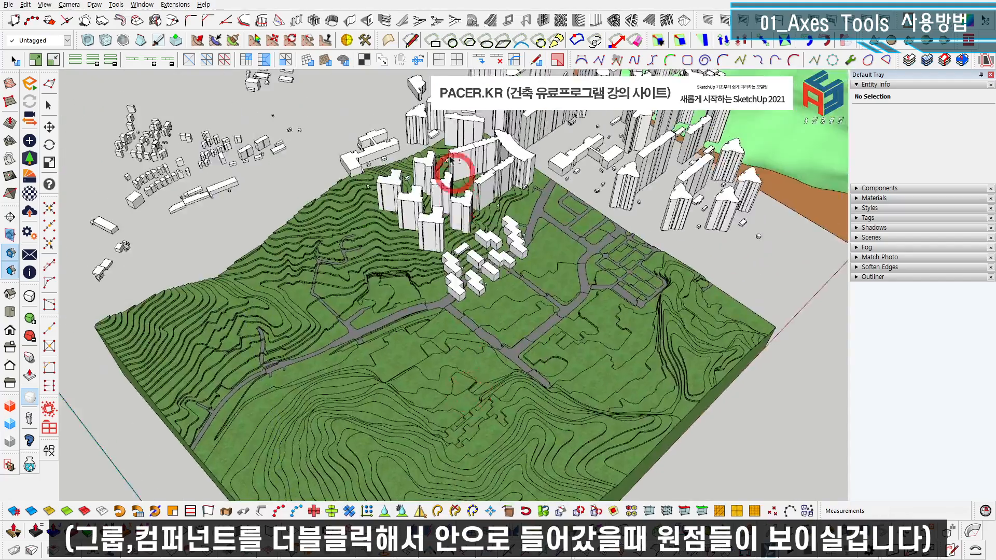
pyautogui.scroll(6, 422, 334)
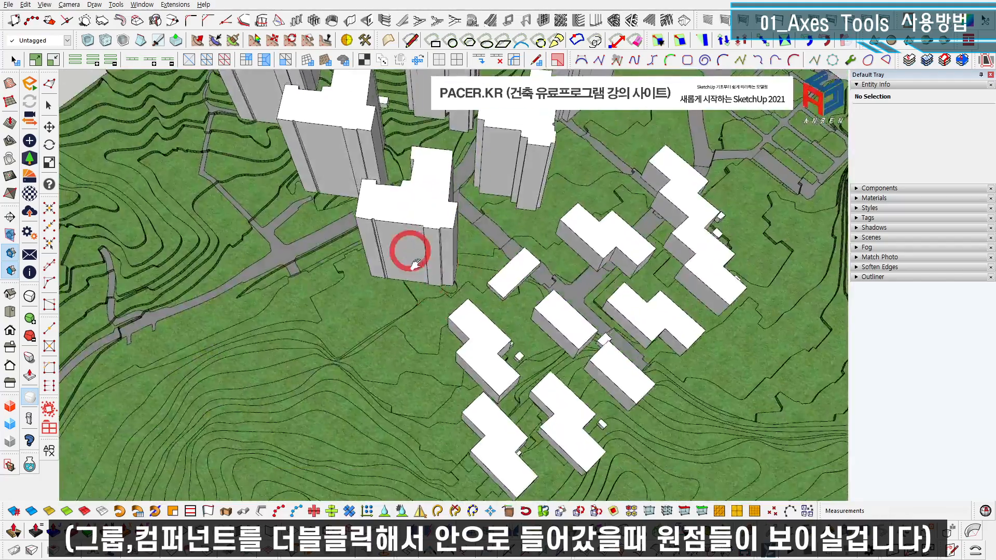
pyautogui.keyDown('shift'); pyautogui.moveTo(414, 264); pyautogui.dragTo(434, 262, button='middle'); pyautogui.keyUp('shift')
pyautogui.scroll(4, 435, 262)
pyautogui.scroll(-6, 467, 275)
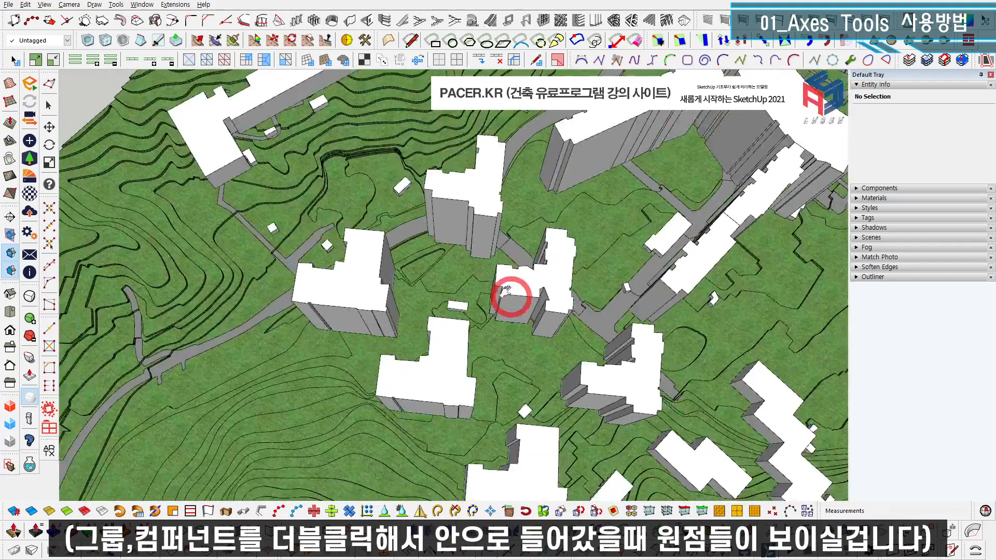
pyautogui.moveTo(511, 293); pyautogui.dragTo(467, 304, button='middle')
pyautogui.scroll(2, 462, 290)
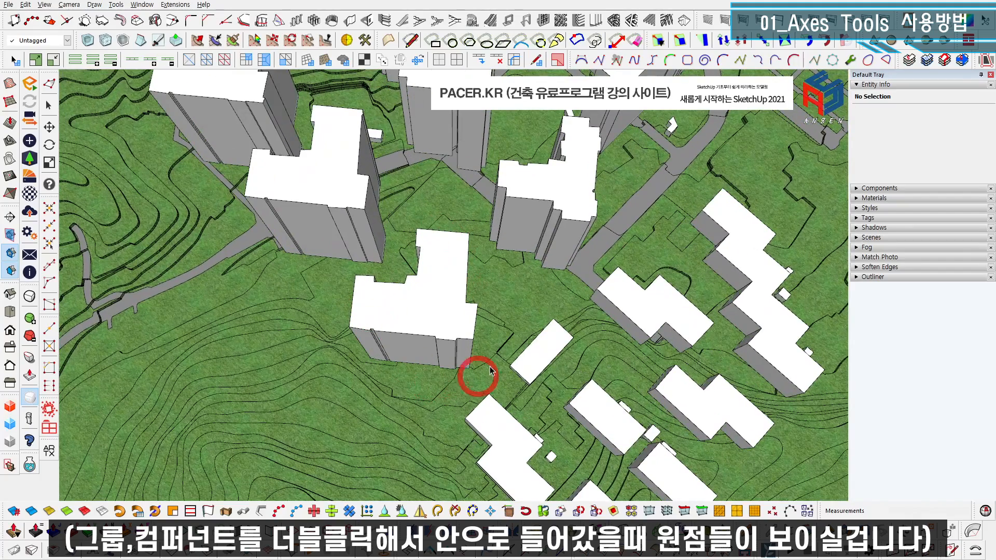
pyautogui.scroll(2, 430, 322)
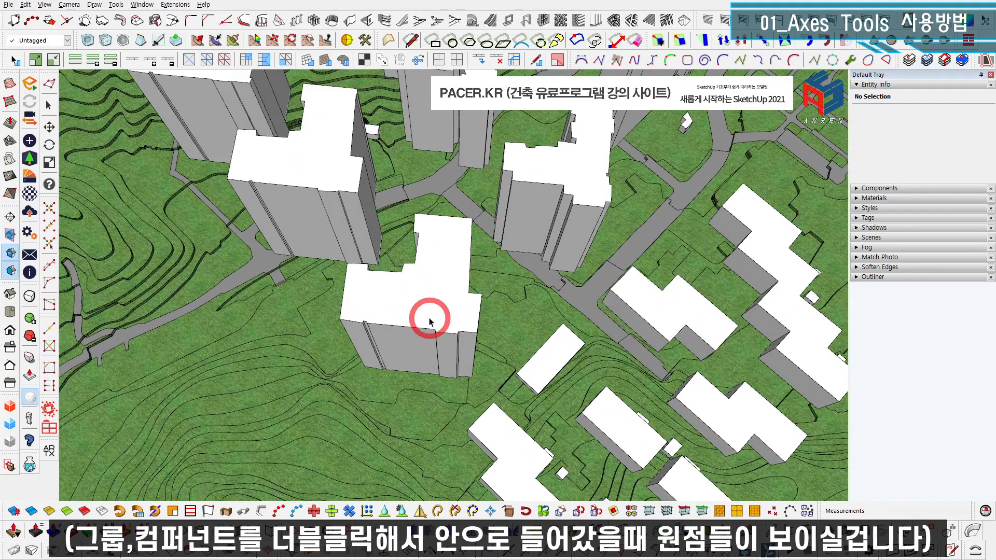
pyautogui.doubleClick(423, 311)
pyautogui.doubleClick(426, 305)
pyautogui.scroll(-2, 434, 320)
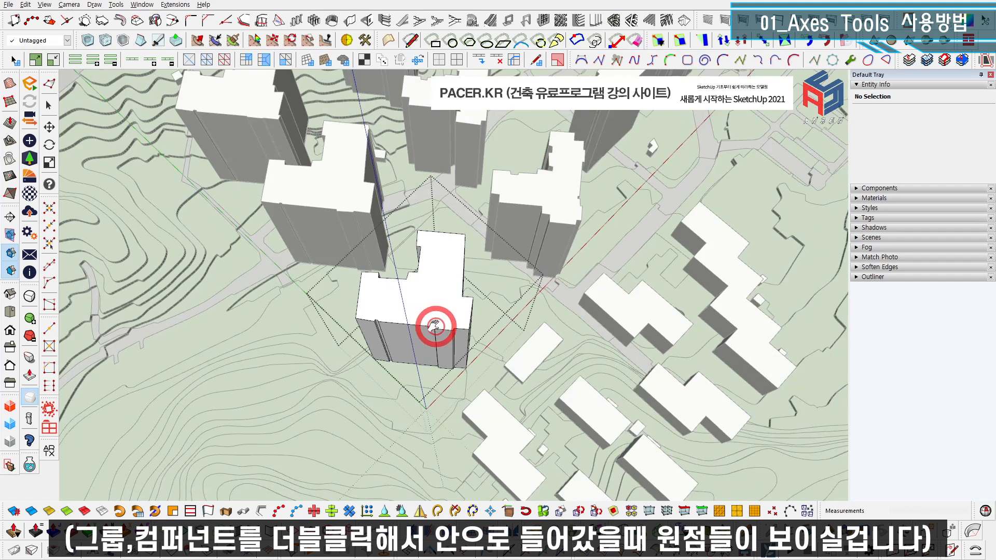
pyautogui.scroll(3, 438, 340)
# Open the tower's nested group, instance 16, and examine where its axes origin lies relative to the building.
pyautogui.click(403, 151)
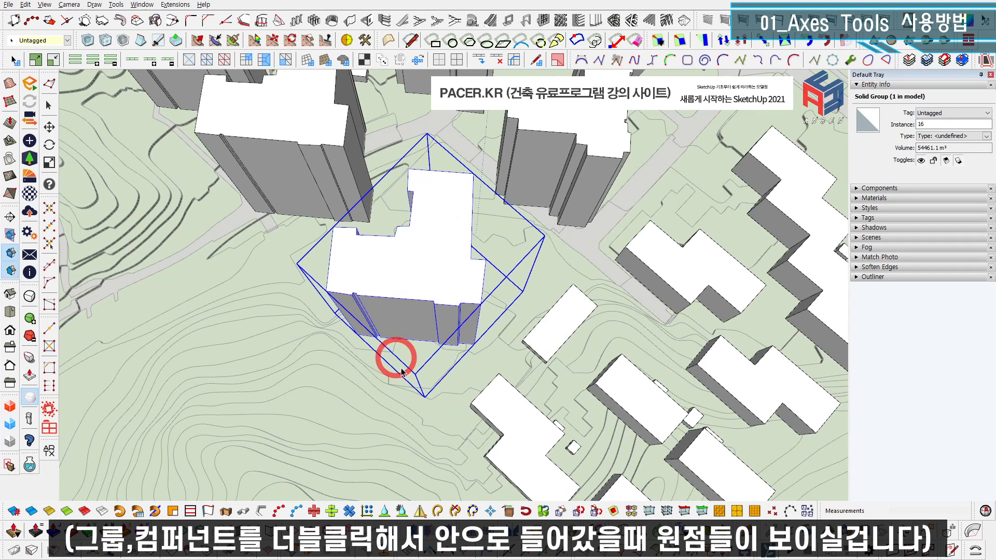
pyautogui.doubleClick(407, 278)
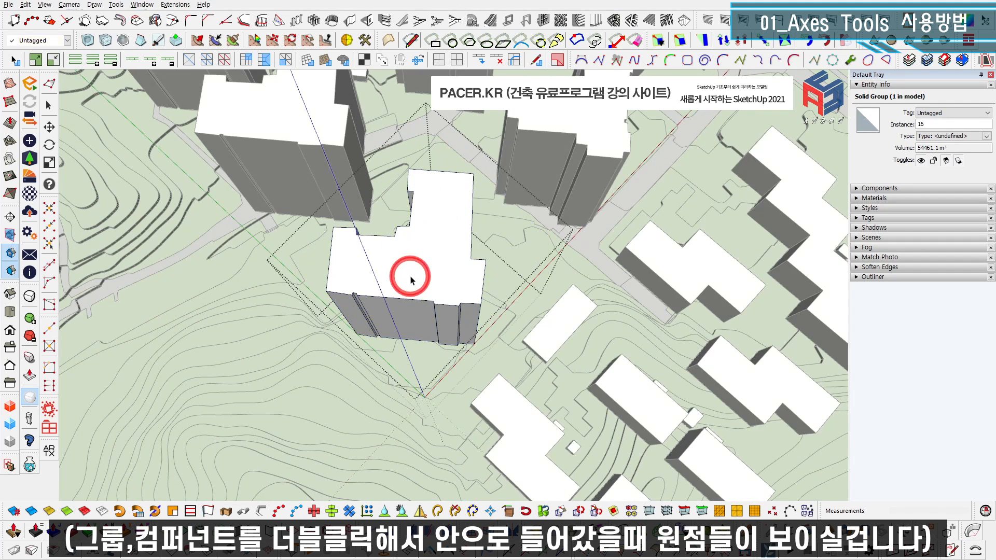
pyautogui.scroll(5, 438, 280)
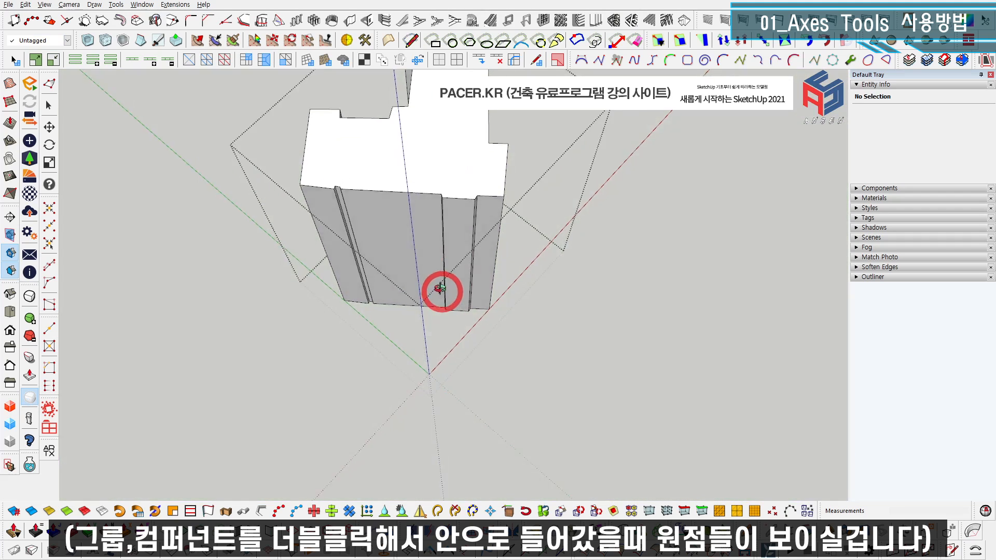
pyautogui.moveTo(439, 288); pyautogui.dragTo(463, 241, button='middle')
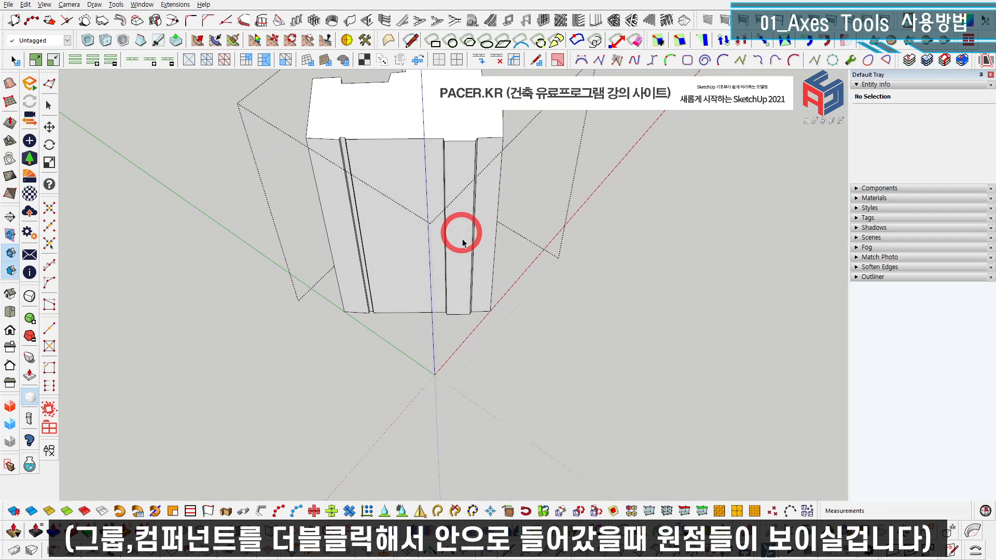
# Close the tower's nested groups and return to the top level of the site model.
pyautogui.press('Escape')
pyautogui.doubleClick(449, 271)
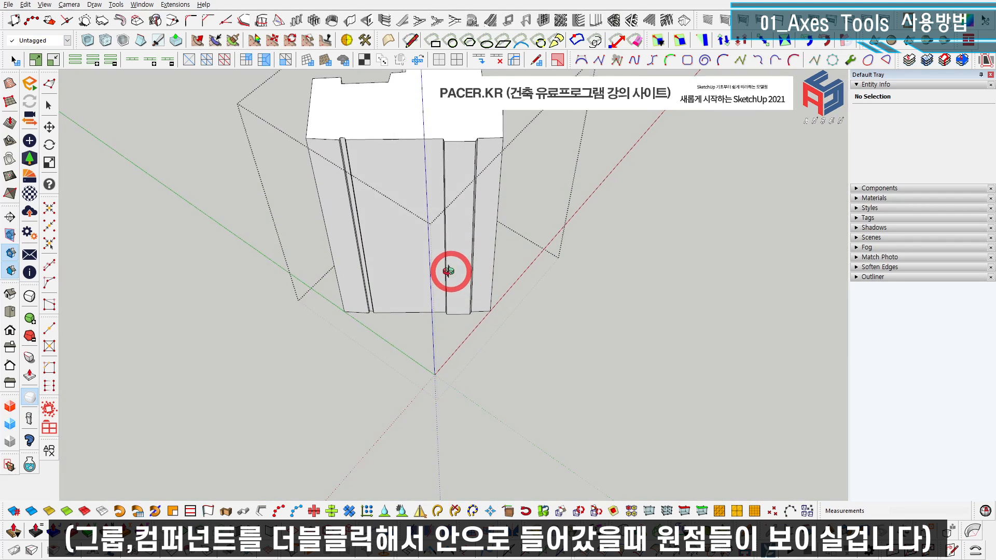
pyautogui.press('Escape')
pyautogui.click(432, 244)
pyautogui.press('Escape')
pyautogui.scroll(-3, 457, 281)
pyautogui.scroll(-10, 457, 280)
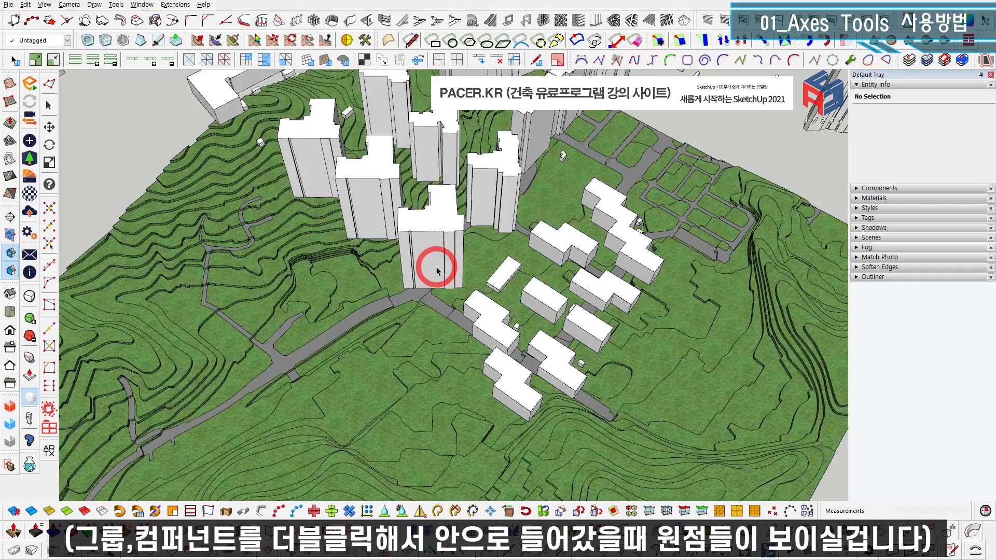
pyautogui.scroll(-3, 534, 280)
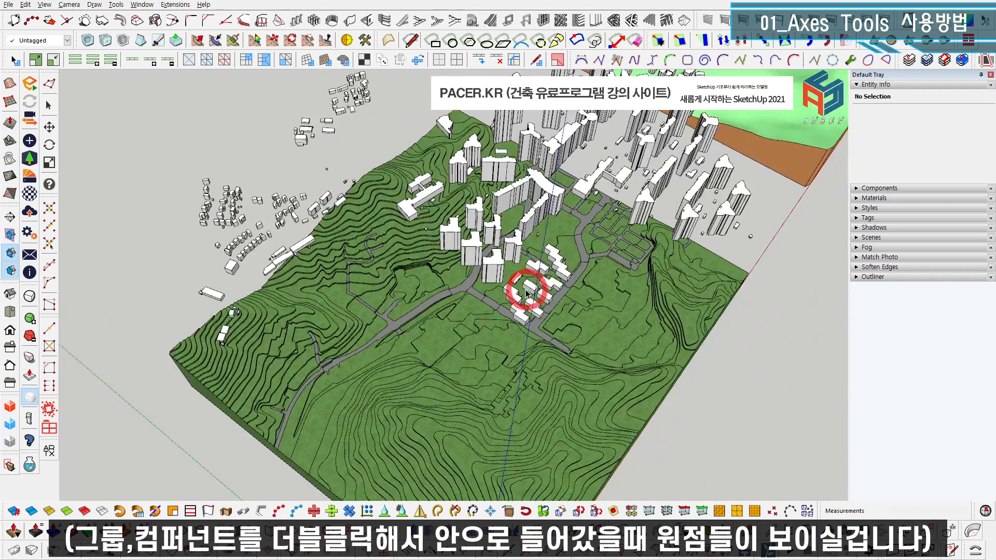
# Delete the second box group standing beside the original box at the model origin.
pyautogui.scroll(10, 526, 284)
pyautogui.scroll(8, 451, 305)
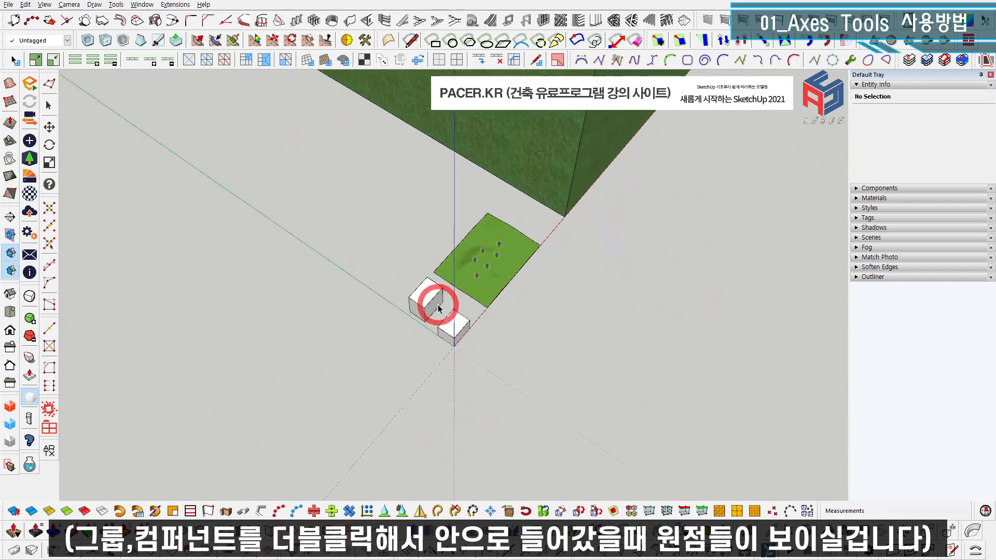
pyautogui.click(418, 300)
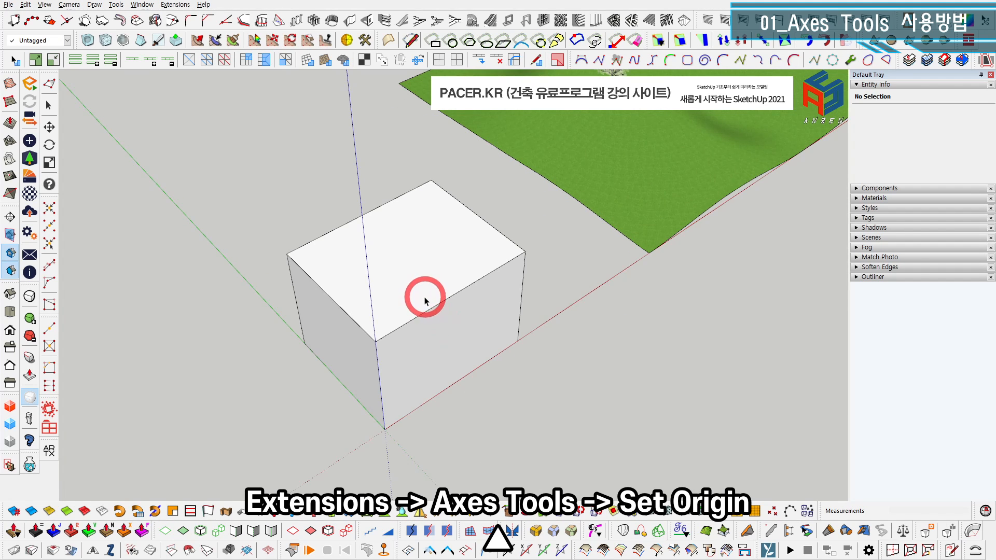
# Open the Axes Tools Set Origin settings and look through the X (Red) origin options.
pyautogui.click(174, 6)
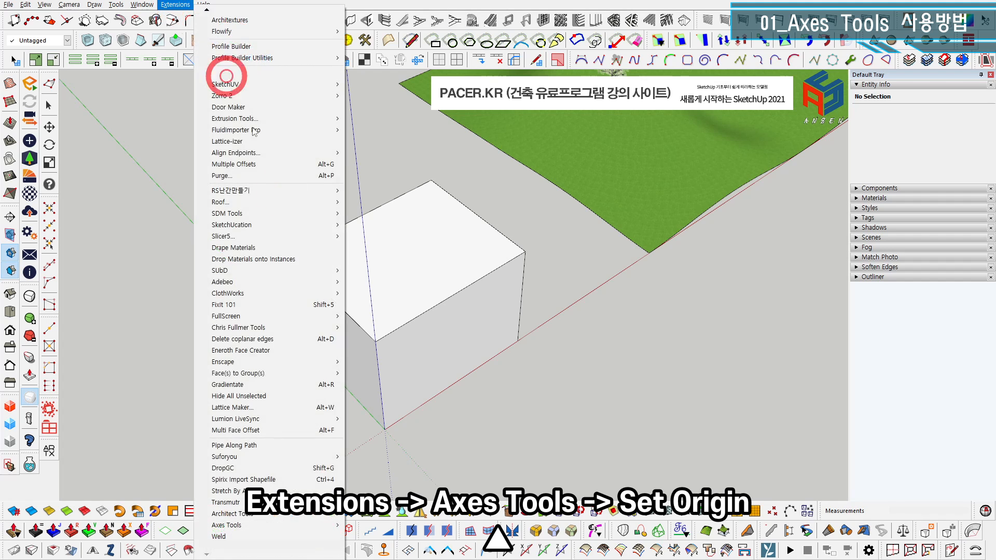
pyautogui.moveTo(242, 529)
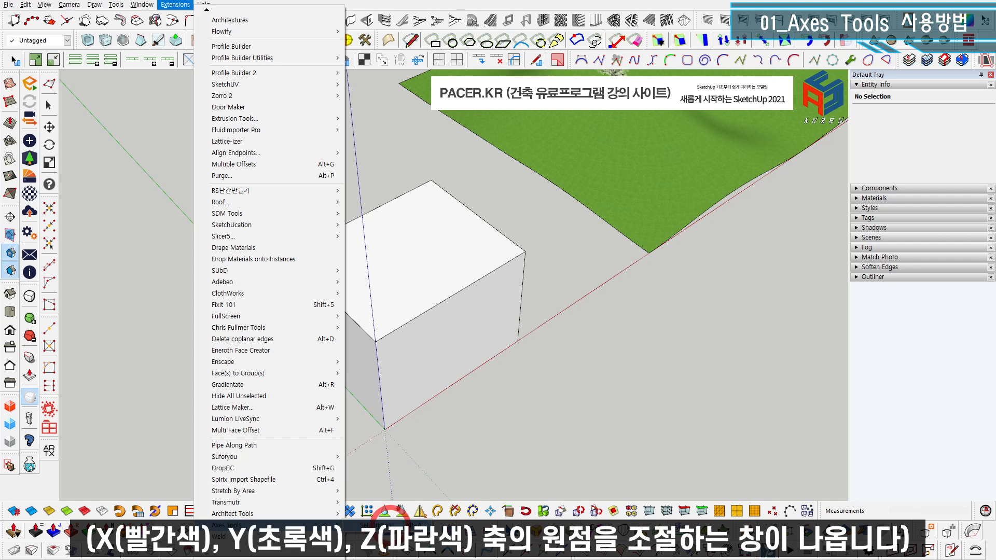
pyautogui.click(388, 520)
pyautogui.moveTo(463, 243); pyautogui.dragTo(159, 209)
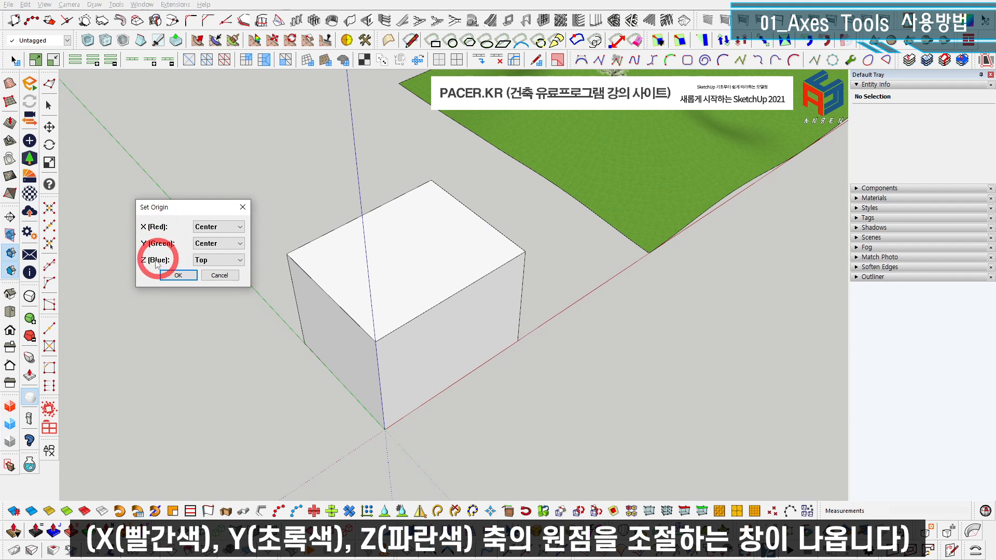
pyautogui.click(208, 226)
pyautogui.click(226, 254)
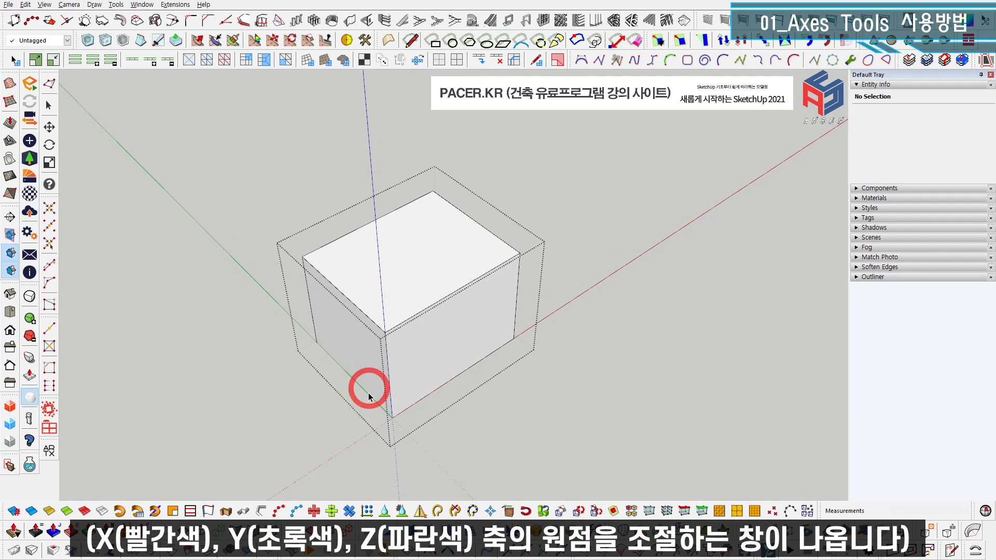
# Open Set Origin with the box group in editing, try X (Red) at Center, and set it to Right.
pyautogui.click(397, 418)
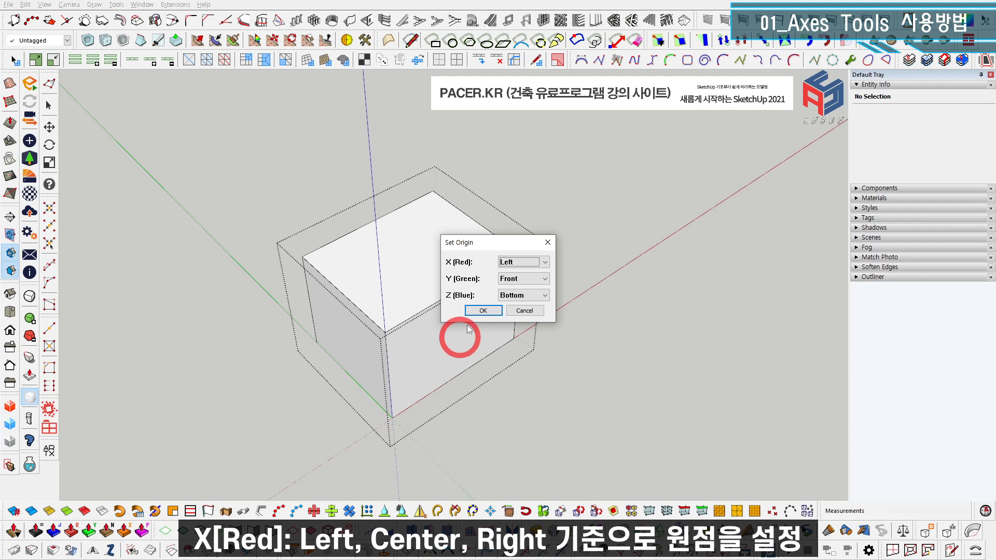
pyautogui.moveTo(498, 247); pyautogui.dragTo(202, 249)
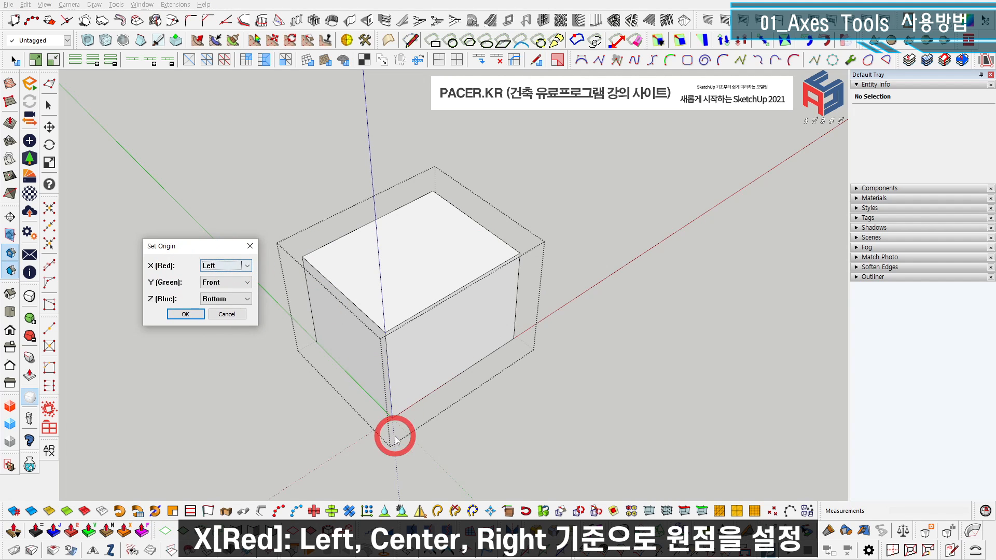
pyautogui.click(242, 266)
pyautogui.click(229, 285)
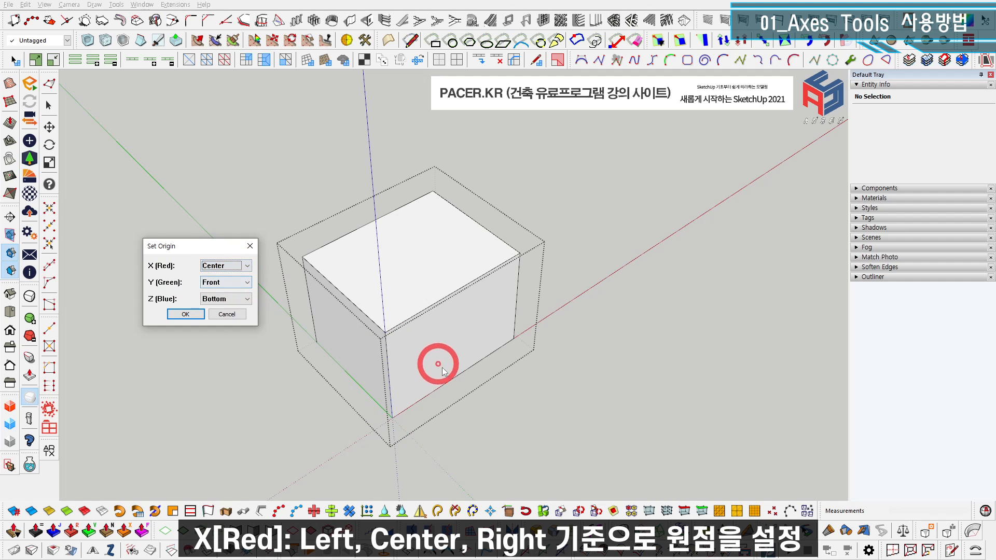
pyautogui.click(218, 266)
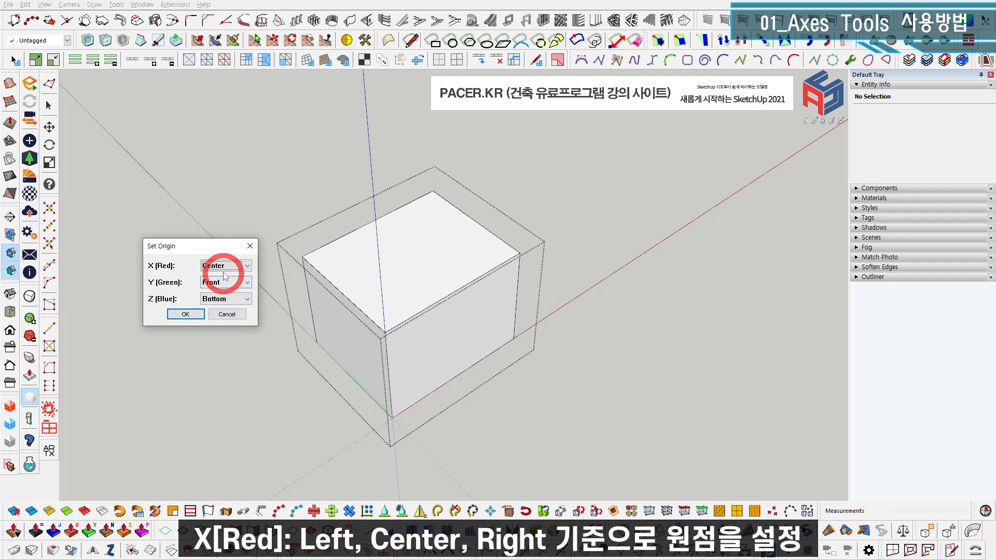
pyautogui.click(222, 293)
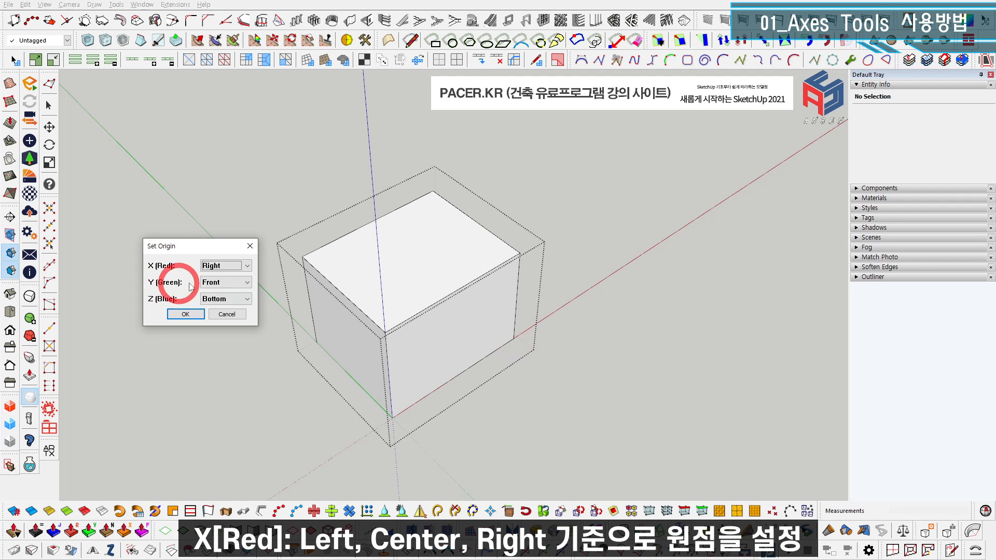
# Try Y (Green) at Front and Center in the Set Origin settings, and set it to Back.
pyautogui.click(223, 282)
pyautogui.click(220, 291)
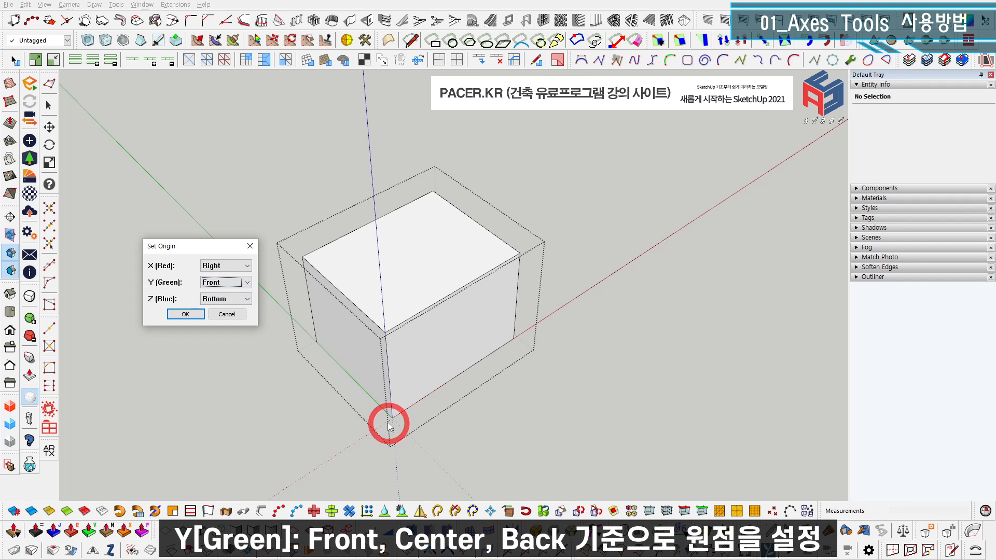
pyautogui.click(243, 282)
pyautogui.click(228, 303)
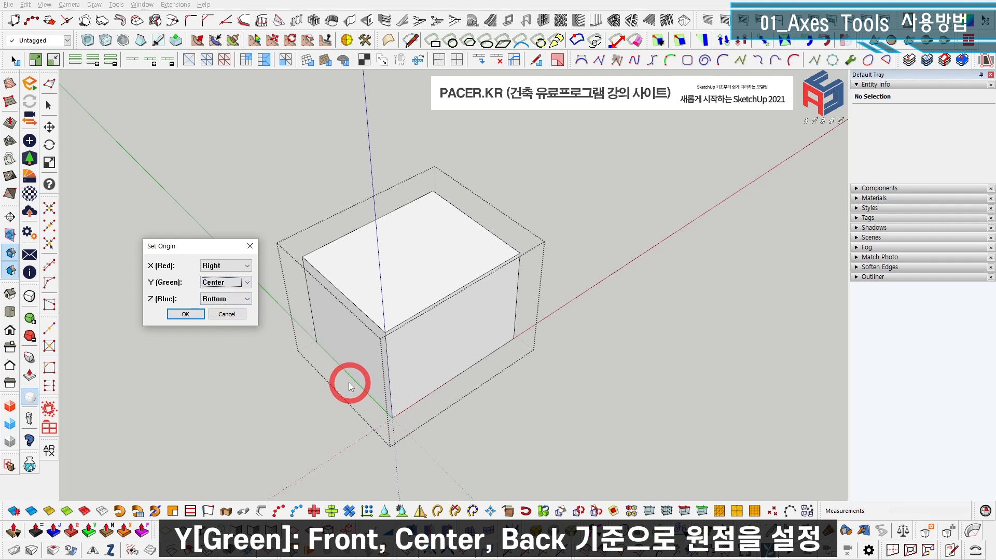
pyautogui.click(247, 282)
pyautogui.click(229, 308)
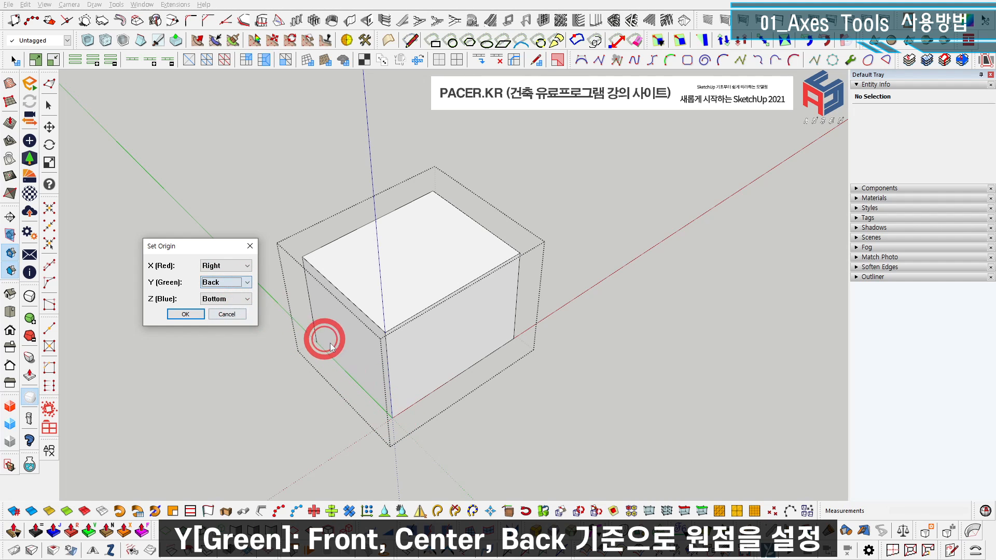
# Try Z (Blue) at Top and Center in the Set Origin settings, and set it to Bottom.
pyautogui.click(237, 299)
pyautogui.click(236, 307)
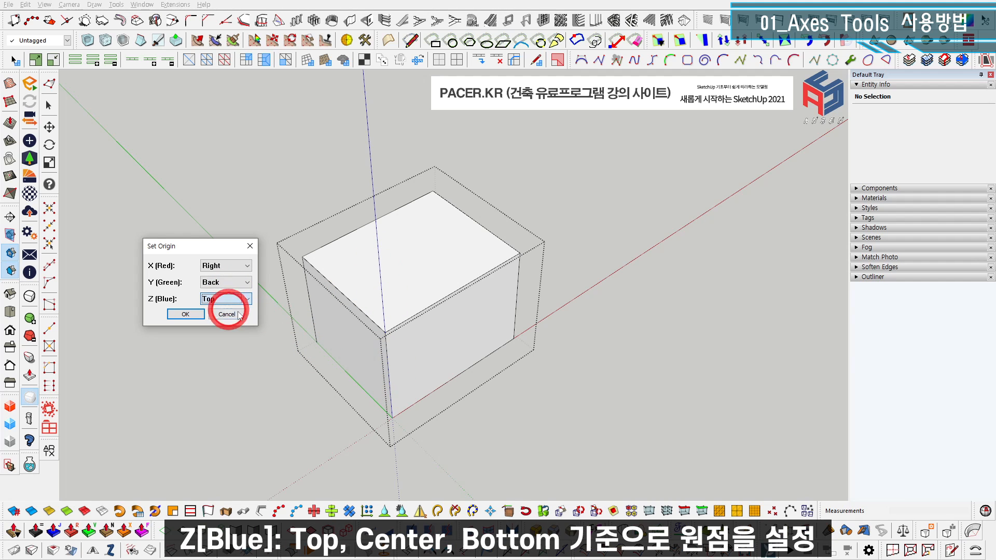
pyautogui.click(248, 300)
pyautogui.click(234, 314)
pyautogui.click(247, 299)
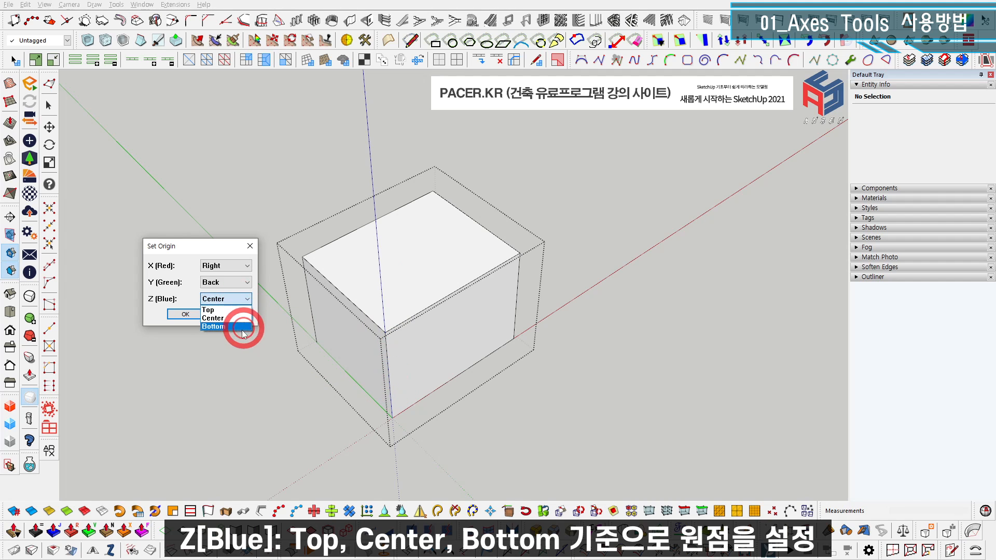
pyautogui.click(235, 321)
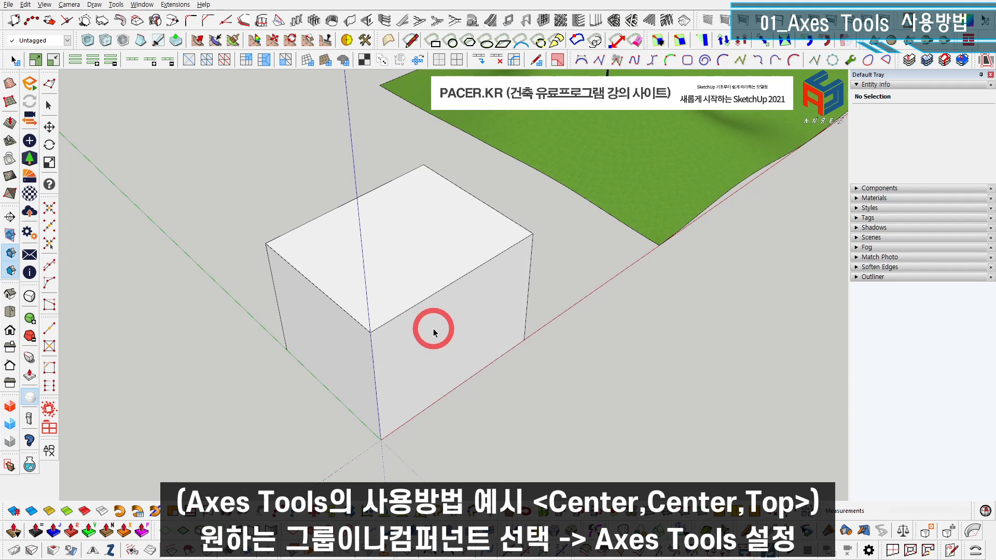
# Set the box group's axes origin to X (Red) Center, Y (Green) Center and Z (Blue) Top with Set Origin.
pyautogui.click(433, 324)
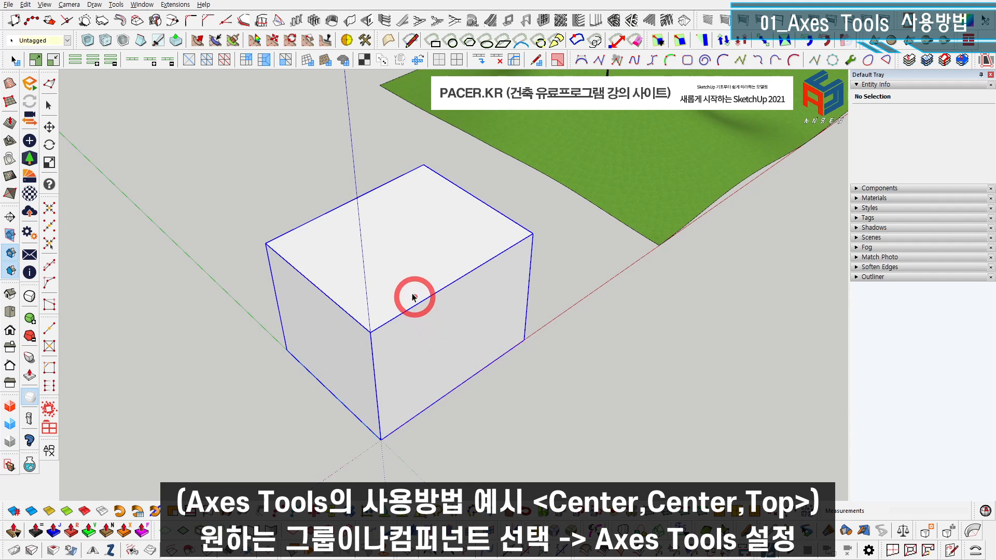
pyautogui.click(404, 240)
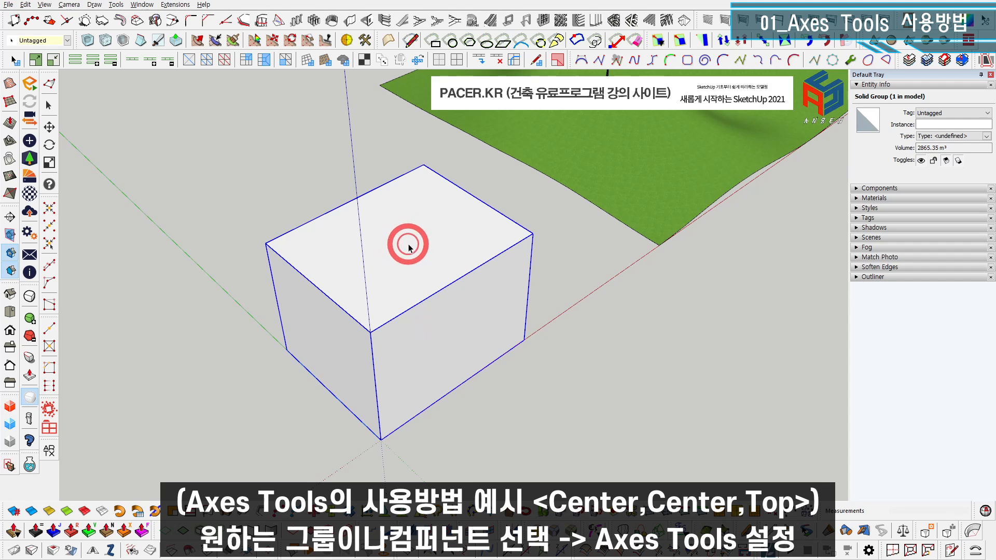
pyautogui.moveTo(473, 244); pyautogui.dragTo(159, 237)
pyautogui.click(200, 257)
pyautogui.click(206, 275)
pyautogui.click(207, 276)
pyautogui.click(202, 291)
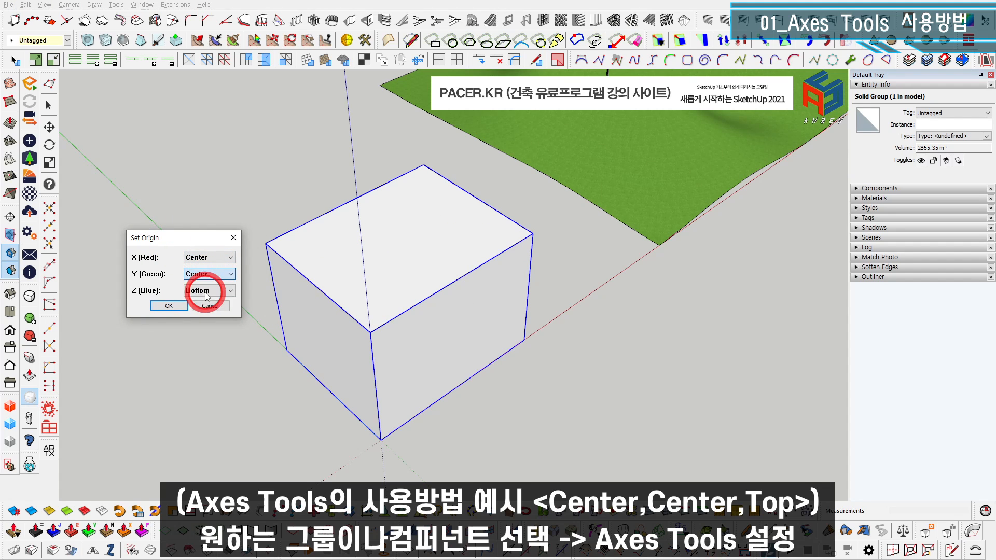
pyautogui.click(207, 290)
pyautogui.click(202, 300)
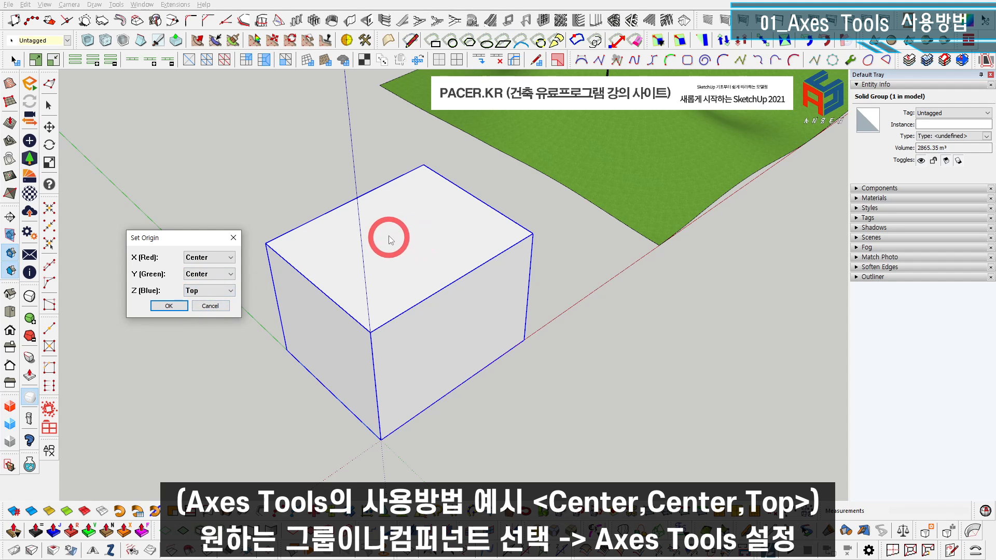
pyautogui.click(168, 305)
# Open the box group for editing to examine where its axes origin sits, and leave the group.
pyautogui.doubleClick(392, 249)
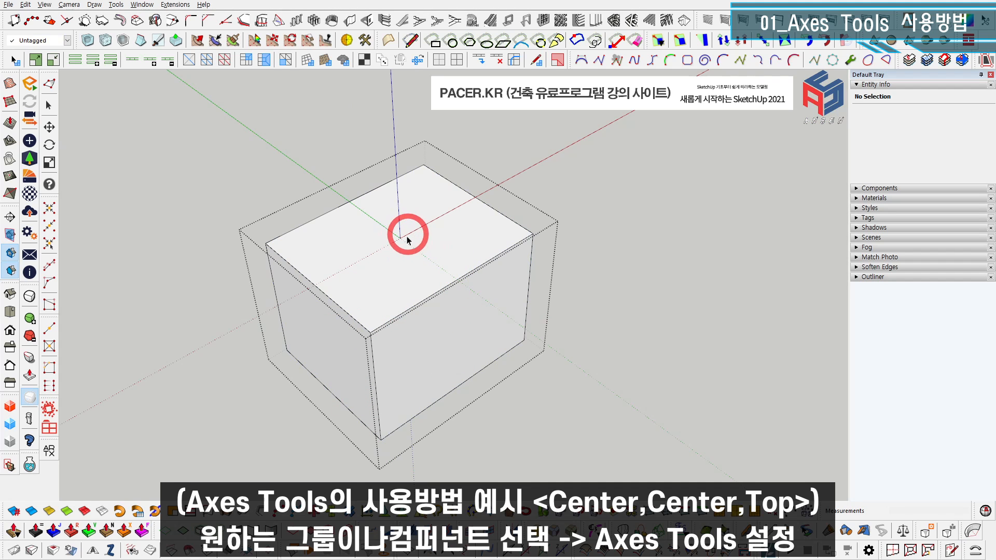
pyautogui.moveTo(400, 240); pyautogui.dragTo(362, 375, button='middle')
pyautogui.moveTo(410, 294); pyautogui.dragTo(382, 348, button='middle')
pyautogui.press('Escape')
pyautogui.scroll(-3, 439, 298)
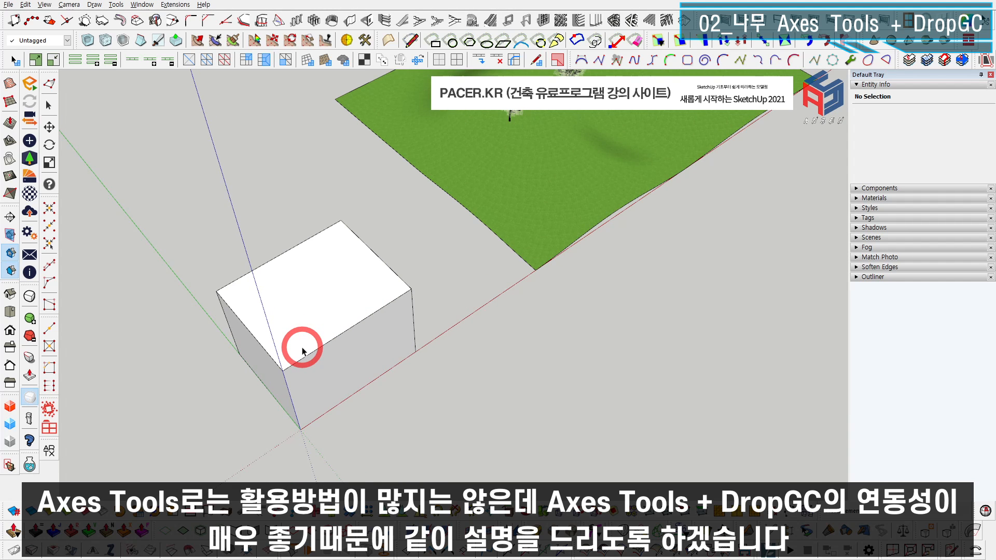
# Open a tree group on the green terrain to examine its axes origin, and close the group.
pyautogui.moveTo(303, 351); pyautogui.dragTo(477, 195, button='middle')
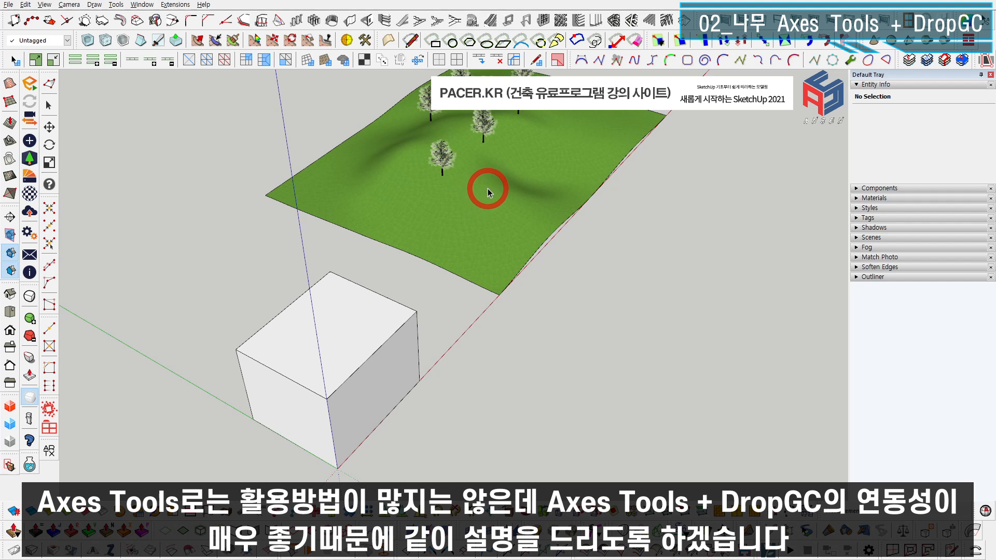
pyautogui.scroll(-2, 490, 192)
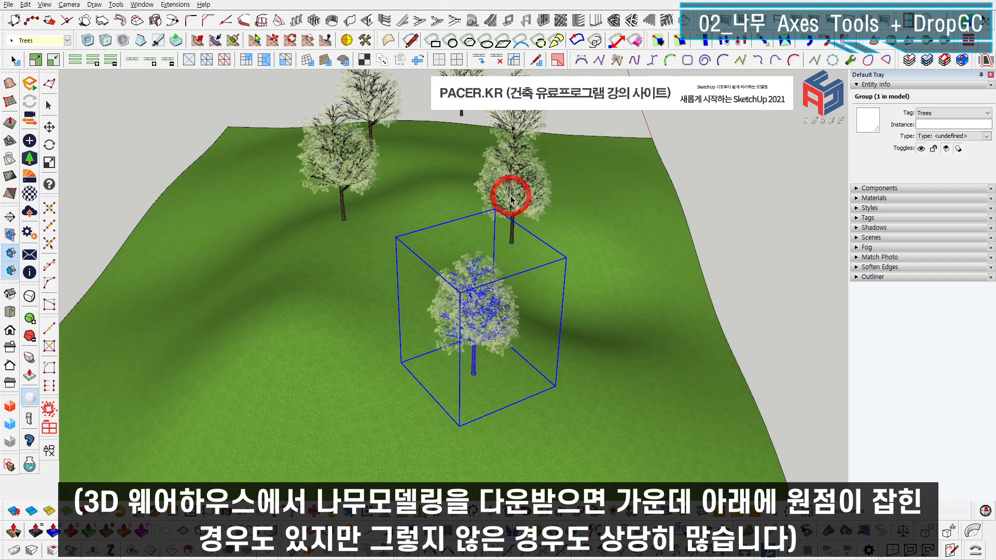
pyautogui.click(511, 195)
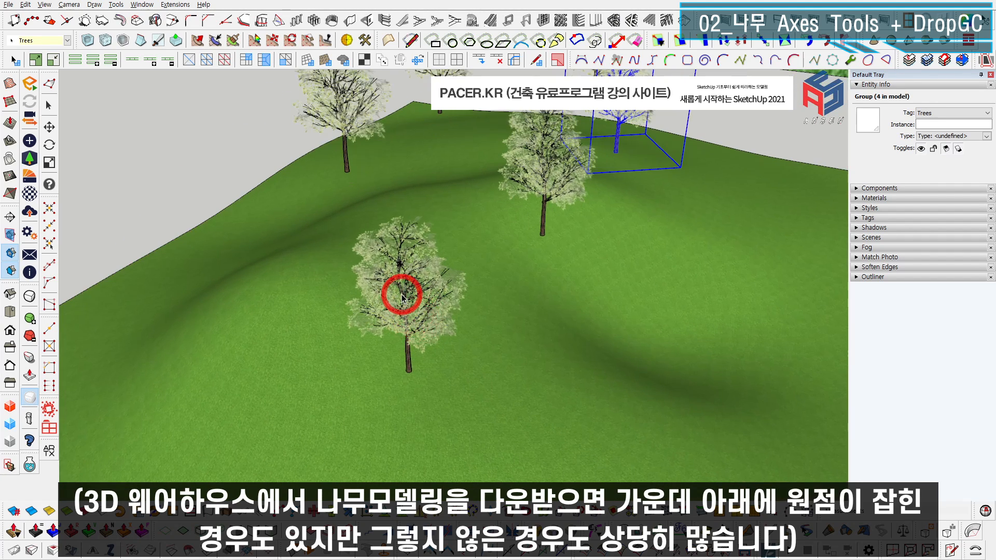
pyautogui.click(411, 285)
pyautogui.doubleClick(430, 305)
pyautogui.moveTo(430, 306); pyautogui.dragTo(322, 316, button='middle')
pyautogui.press('Escape')
pyautogui.moveTo(521, 330); pyautogui.dragTo(477, 278, button='middle')
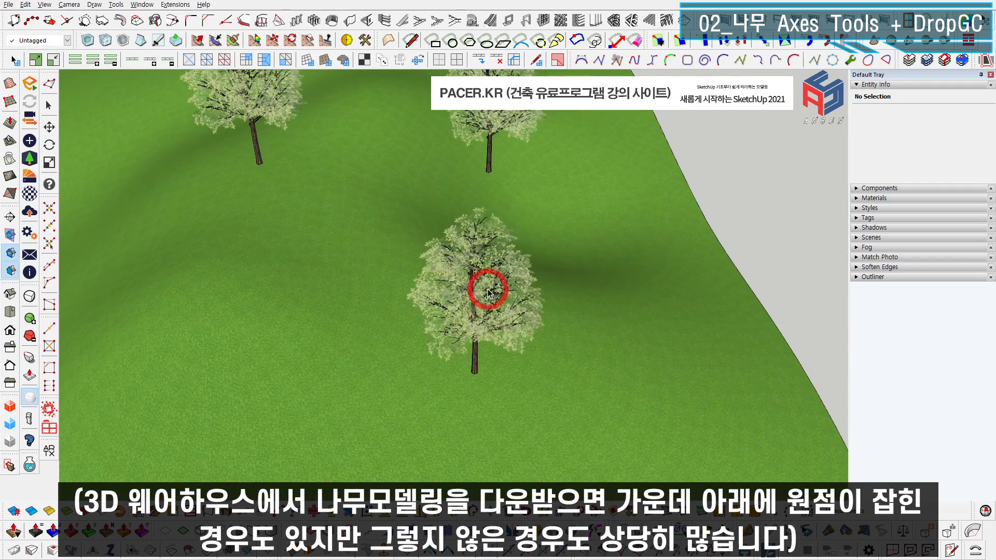
# Set the nearest tree group's axes origin to X (Red) Left, Y (Green) Front and Z (Blue) Bottom.
pyautogui.rightClick(483, 278)
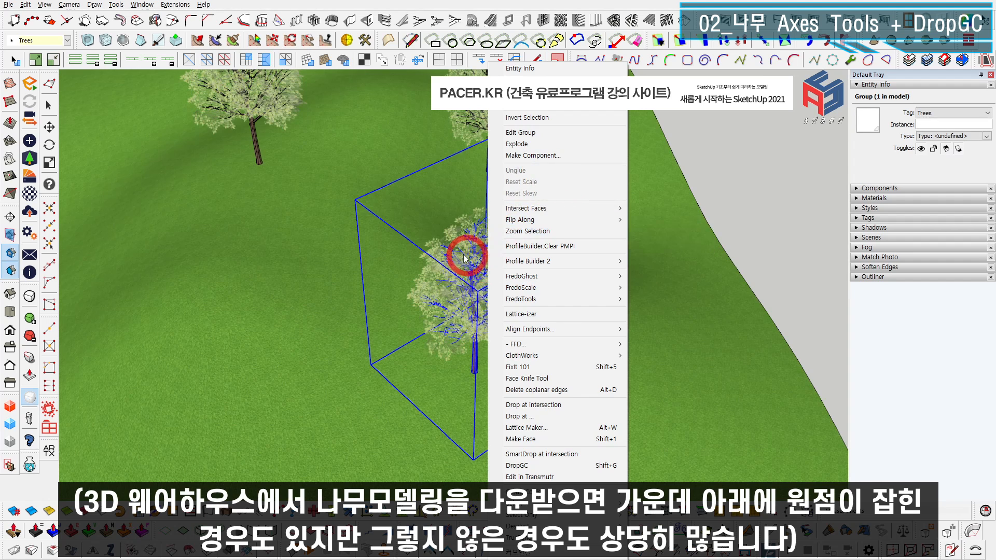
pyautogui.click(519, 231)
pyautogui.click(521, 261)
pyautogui.click(517, 270)
pyautogui.click(521, 278)
pyautogui.click(516, 288)
pyautogui.click(521, 295)
pyautogui.click(518, 322)
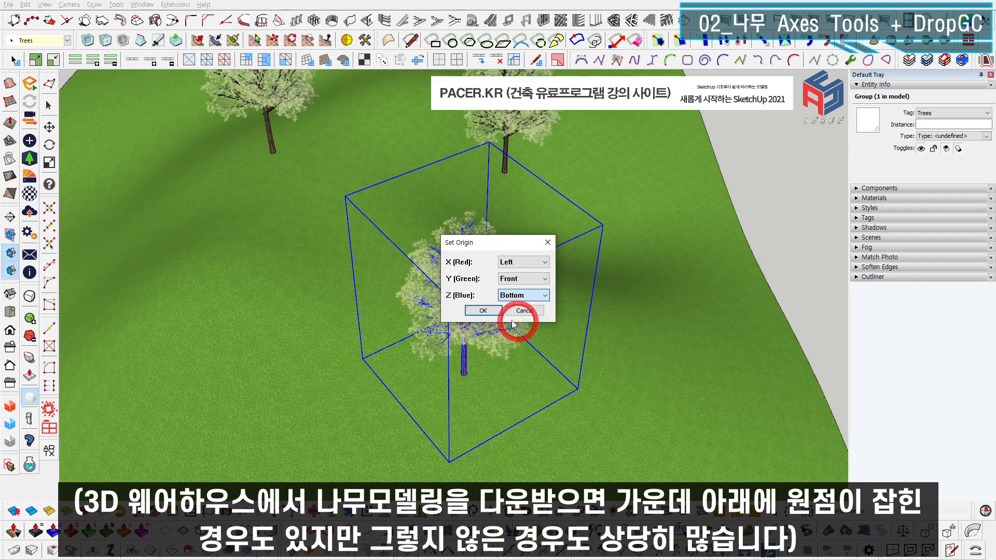
pyautogui.click(482, 311)
# Open the changed tree group and examine its axes origin against the trunk and bounding box.
pyautogui.scroll(-1, 538, 289)
pyautogui.doubleClick(492, 293)
pyautogui.keyDown('shift'); pyautogui.moveTo(492, 292); pyautogui.dragTo(454, 233, button='middle'); pyautogui.keyUp('shift')
pyautogui.click(526, 275)
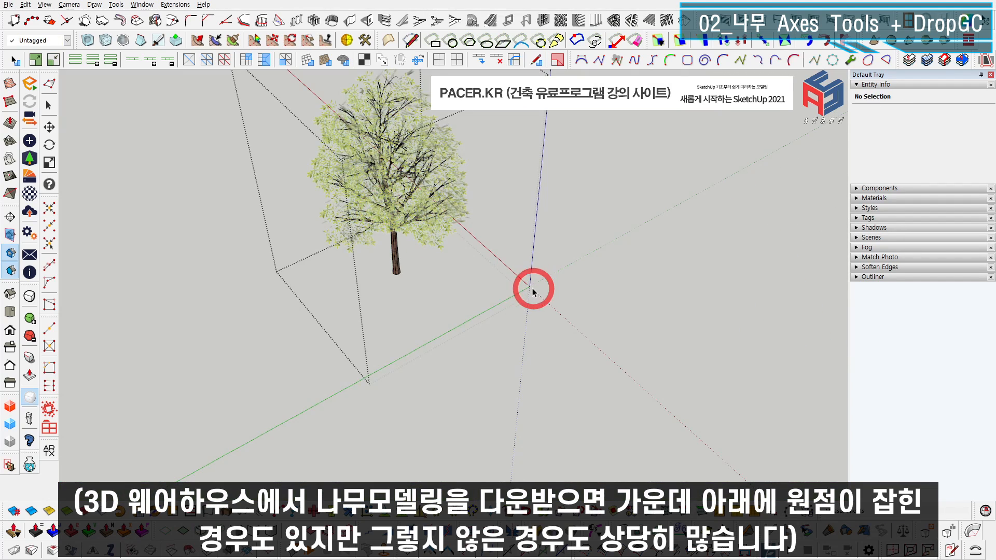
pyautogui.moveTo(262, 269); pyautogui.dragTo(537, 319, button='middle')
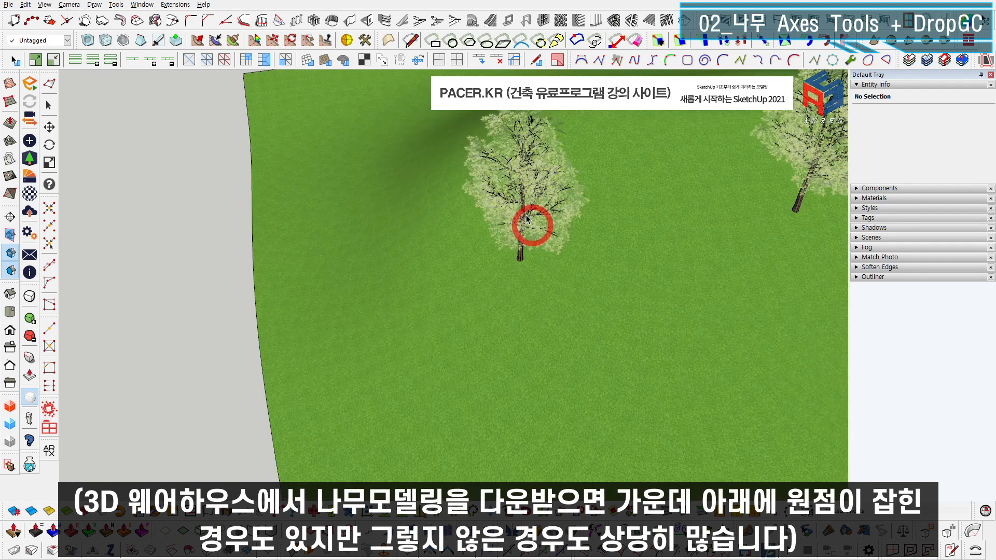
# Select another tree group on the terrain and open Set Origin for it.
pyautogui.moveTo(531, 227); pyautogui.dragTo(371, 263, button='middle')
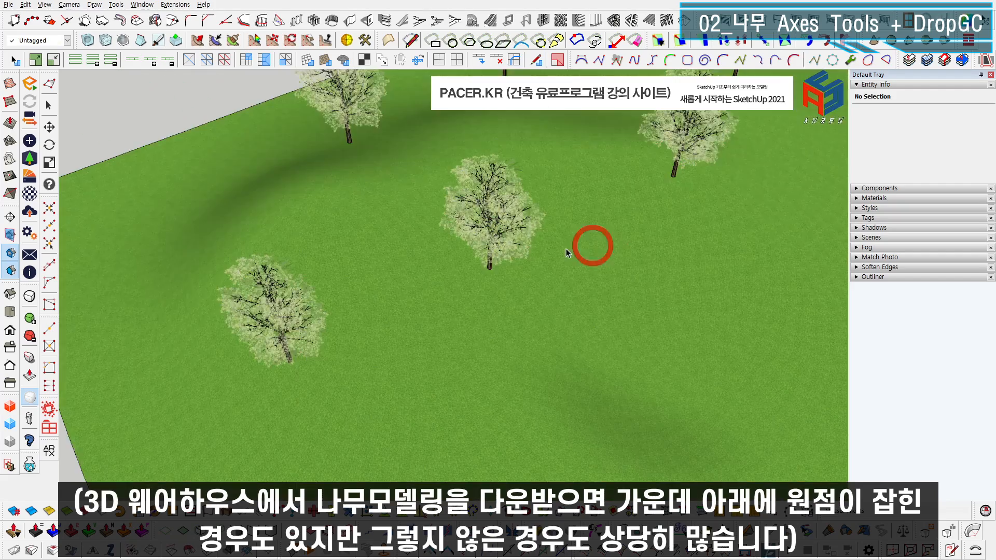
pyautogui.moveTo(590, 249); pyautogui.dragTo(395, 254, button='middle')
pyautogui.click(466, 241)
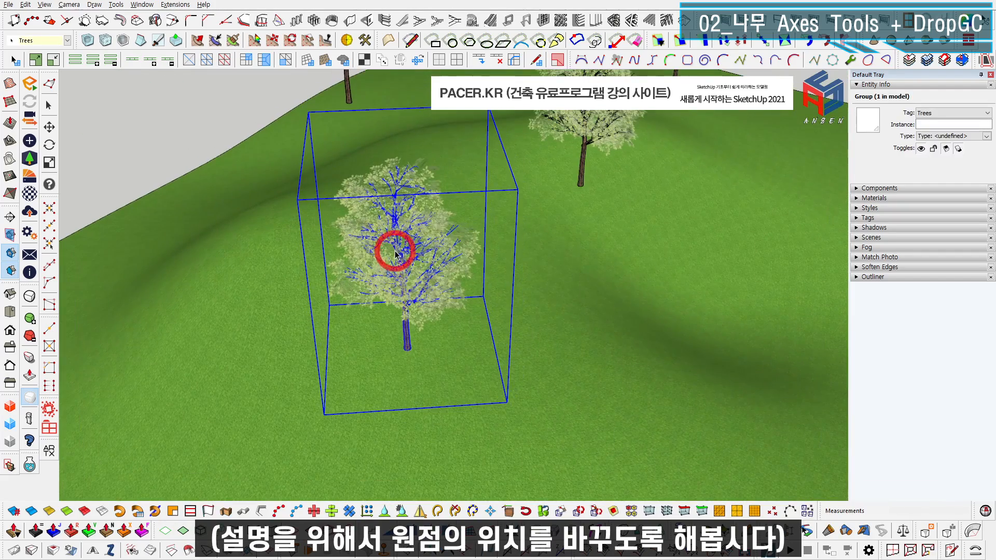
pyautogui.hotkey('shift', 'o')
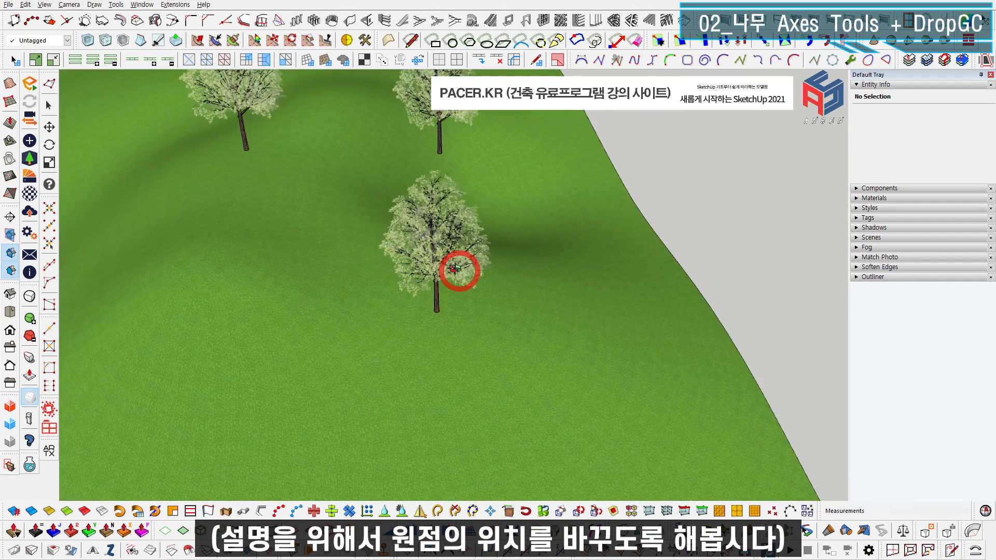
# Open the front tree group to check the position of its axes origin, and close the group.
pyautogui.moveTo(455, 271); pyautogui.dragTo(396, 209, button='middle')
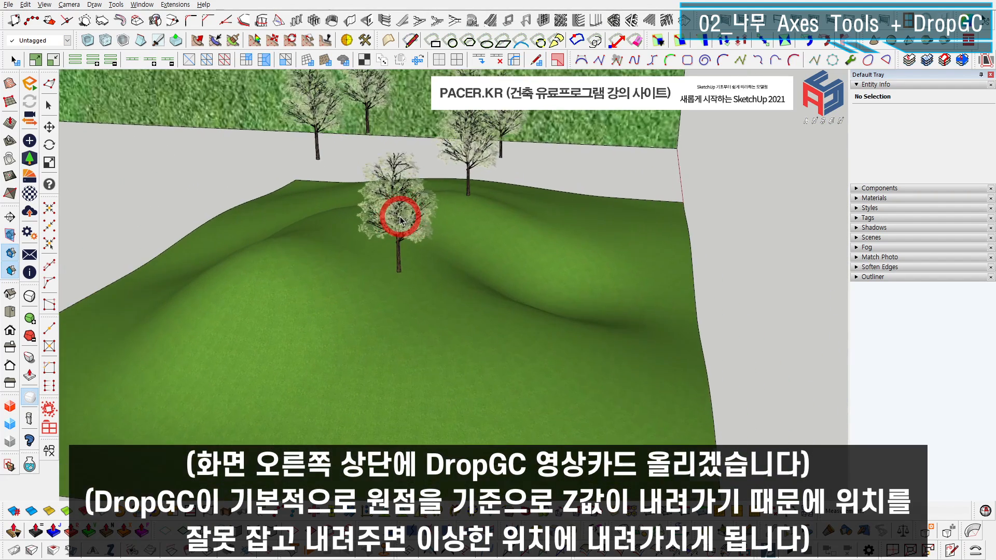
pyautogui.doubleClick(397, 209)
pyautogui.scroll(1, 335, 274)
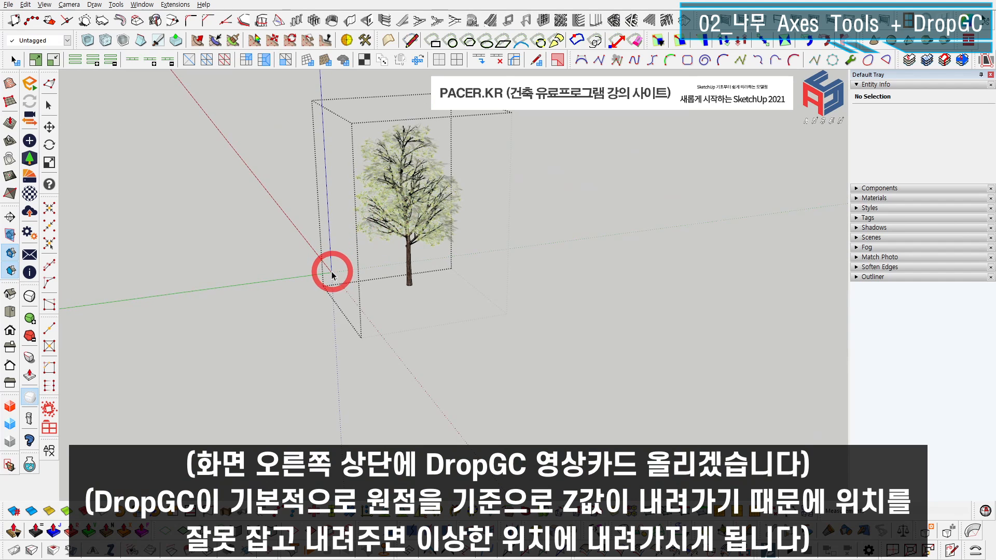
pyautogui.click(340, 317)
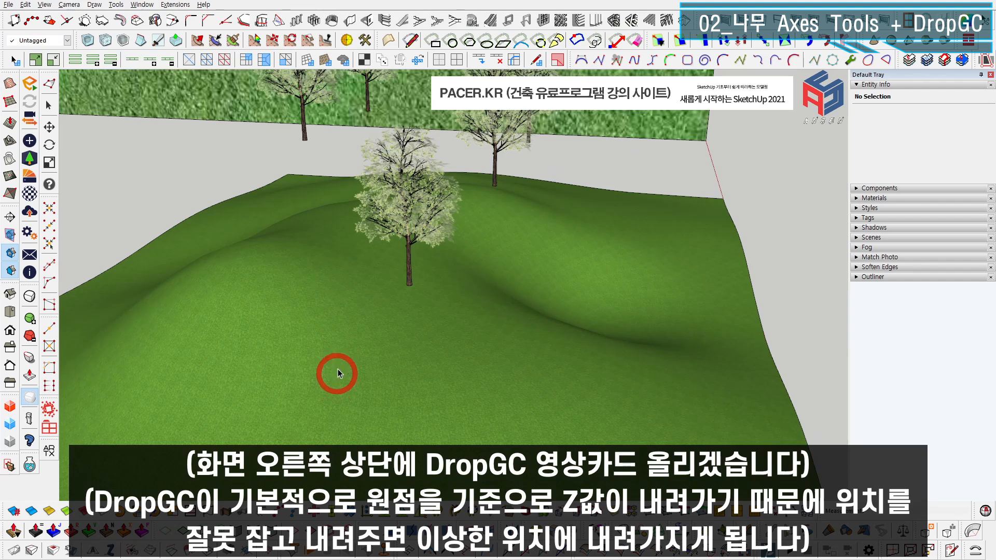
# Select all six tree groups on the hill and drop them onto the terrain with DropGC.
pyautogui.scroll(-3, 411, 211)
pyautogui.moveTo(411, 211); pyautogui.dragTo(302, 174, button='middle')
pyautogui.moveTo(291, 148); pyautogui.dragTo(530, 385)
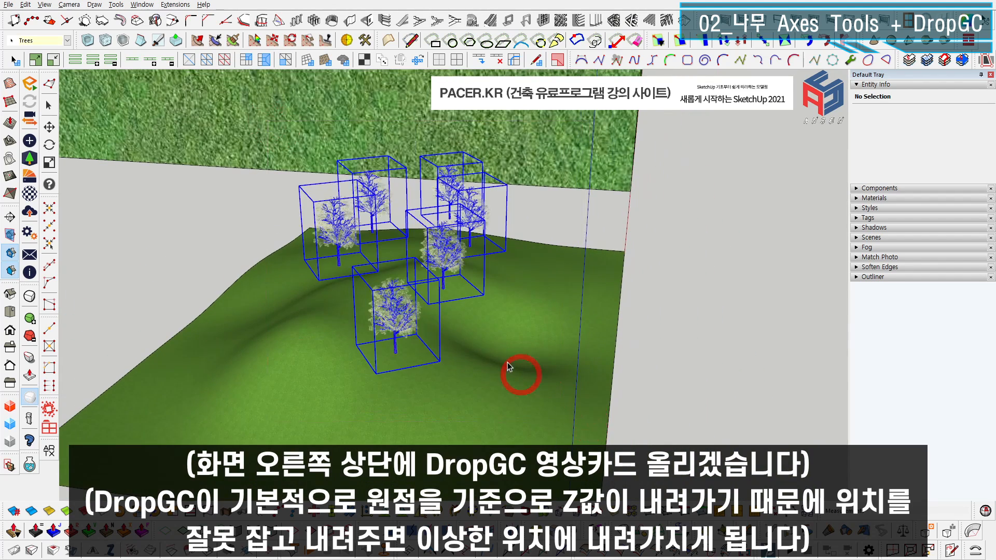
pyautogui.scroll(3, 389, 300)
pyautogui.rightClick(392, 297)
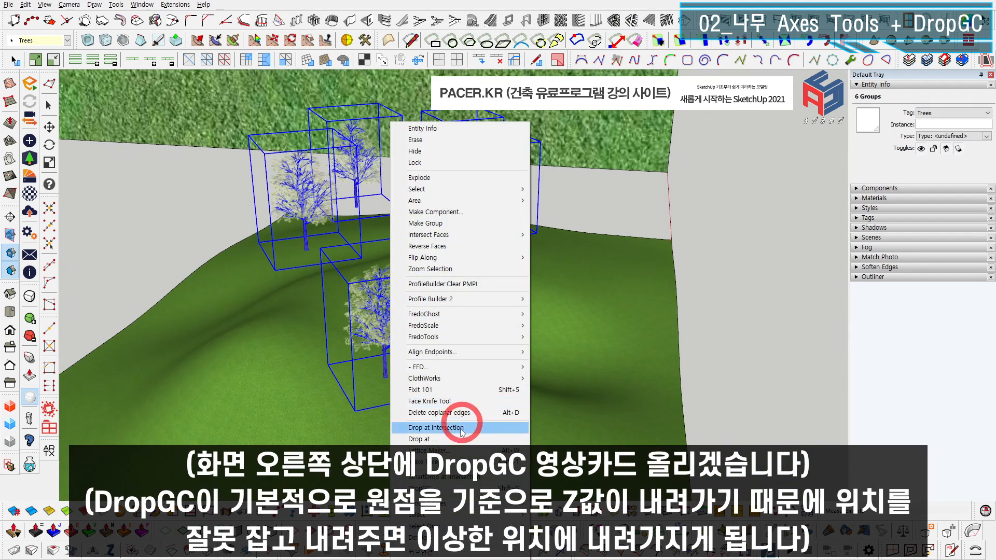
pyautogui.click(449, 494)
pyautogui.moveTo(438, 439); pyautogui.dragTo(445, 296, button='middle')
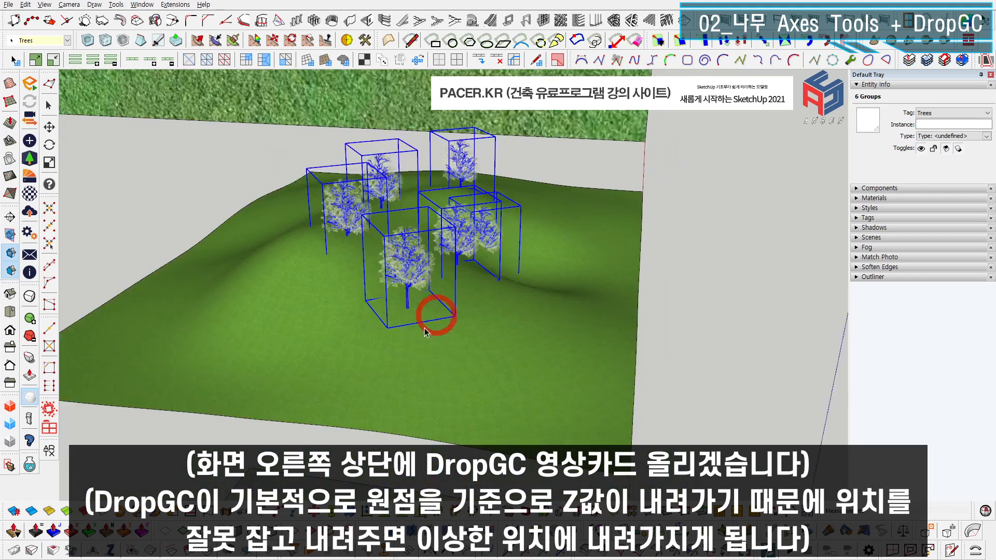
# Open the dropped front tree group and examine its axes origin and trunk base relative to the sloping terrain.
pyautogui.scroll(6, 396, 289)
pyautogui.click(405, 240)
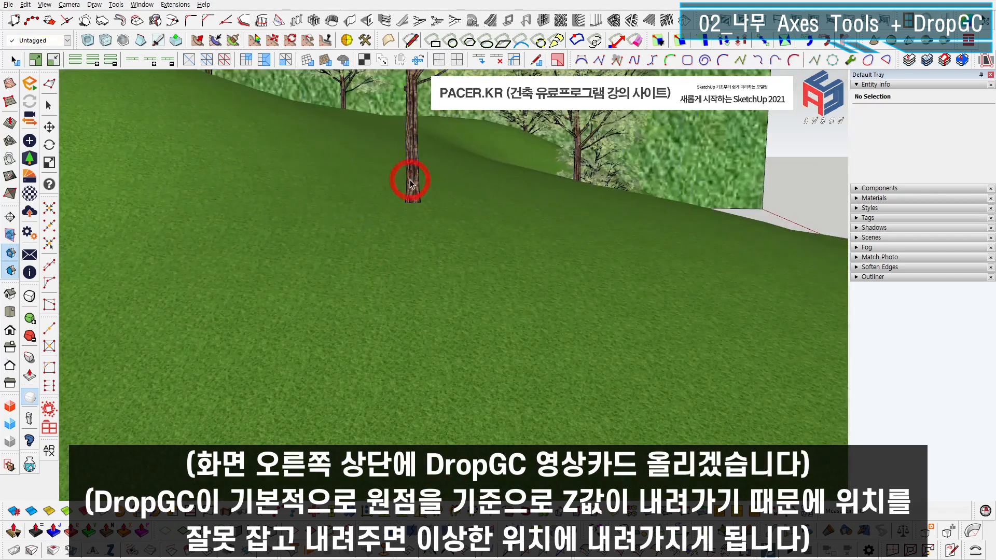
pyautogui.press('h')
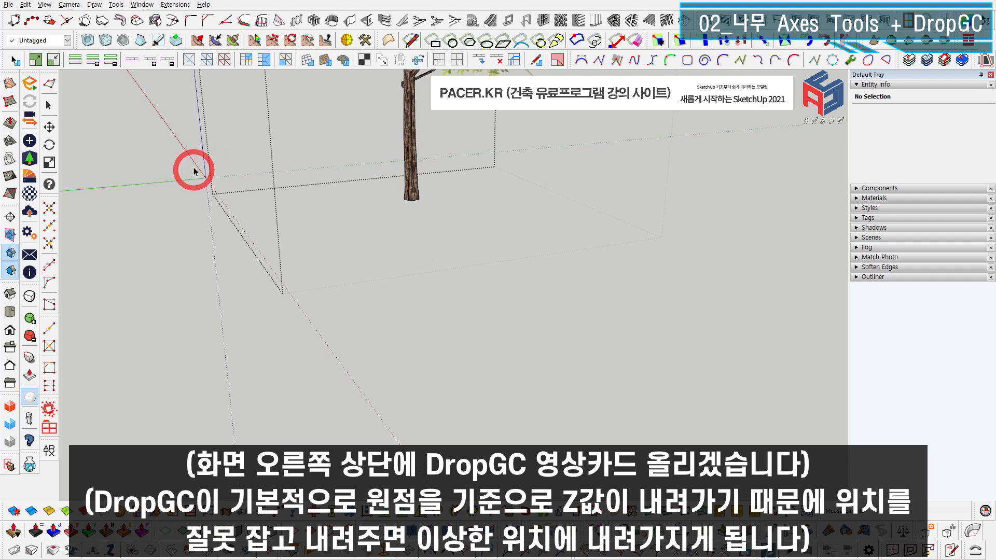
pyautogui.hotkey('ctrl', 'z')
pyautogui.moveTo(453, 196); pyautogui.dragTo(449, 252, button='middle')
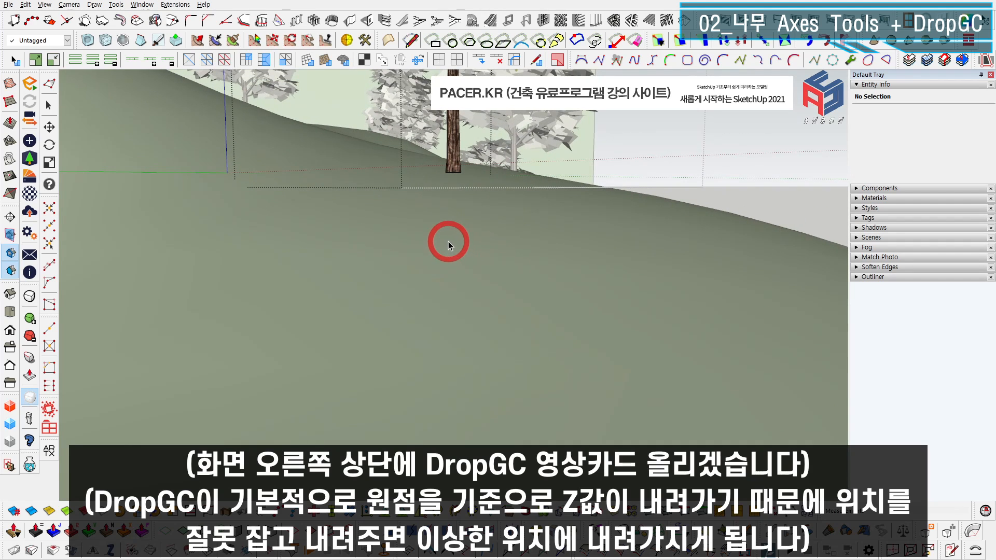
pyautogui.click(227, 166)
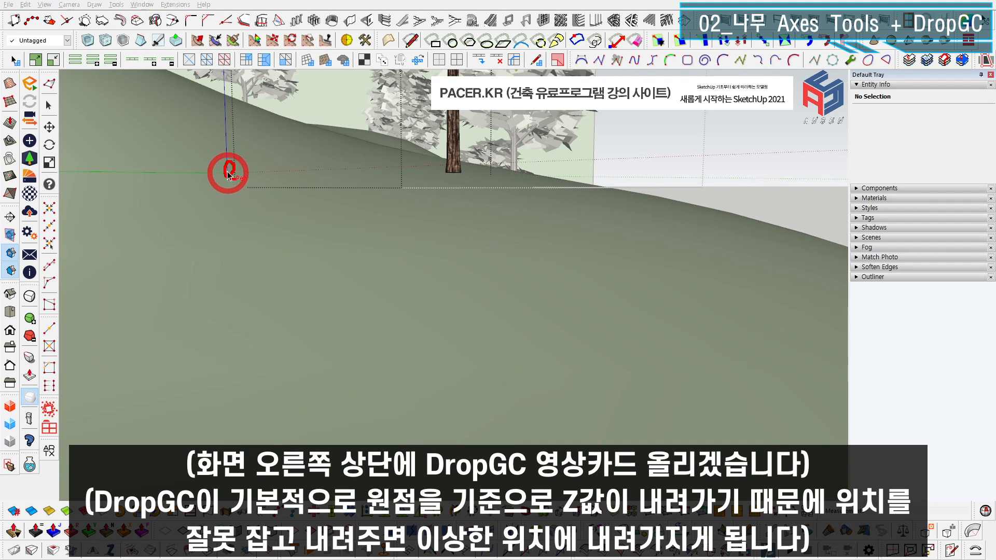
pyautogui.moveTo(433, 174); pyautogui.dragTo(461, 174)
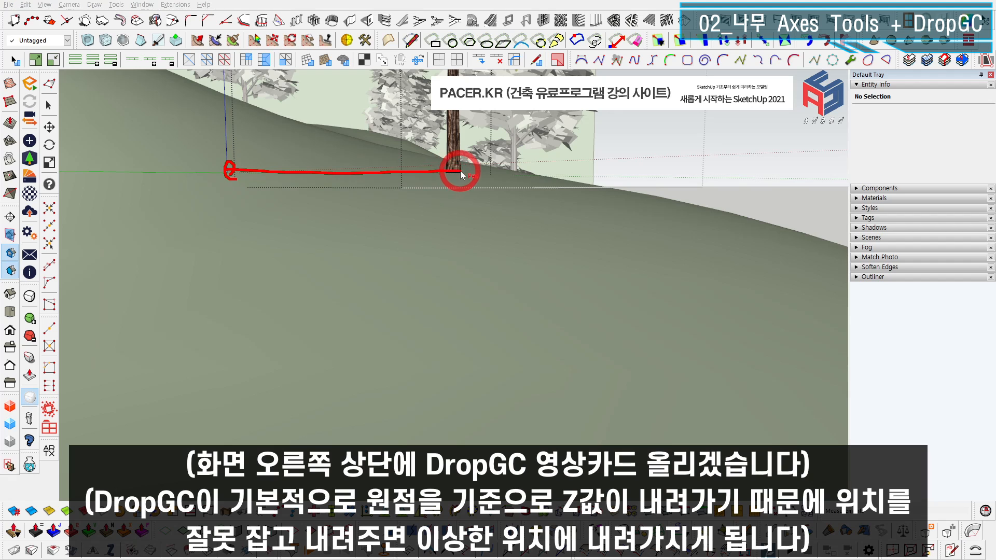
pyautogui.moveTo(468, 281); pyautogui.dragTo(235, 176)
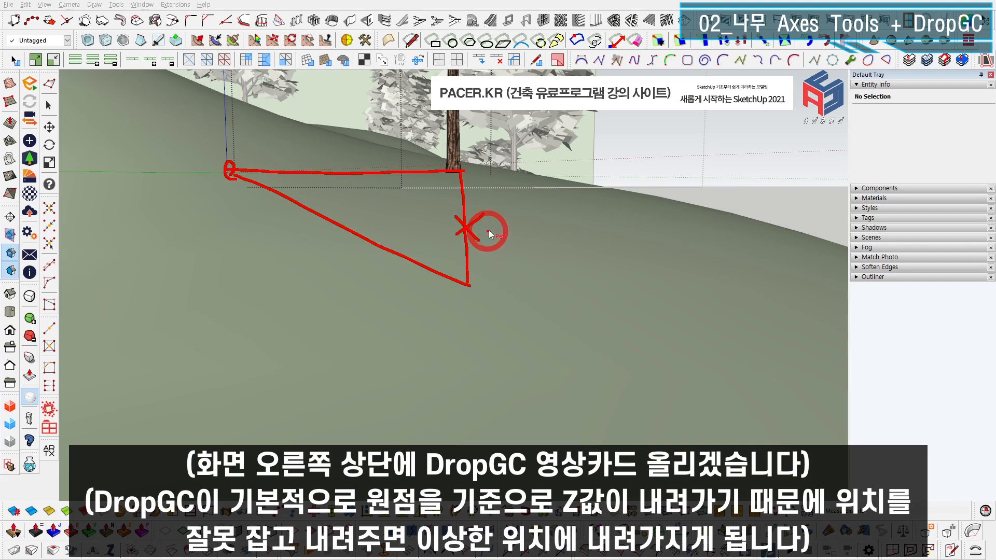
pyautogui.press('Escape')
# Undo the DropGC drop of the six tree groups and the operation carried out before it.
pyautogui.scroll(6, 431, 260)
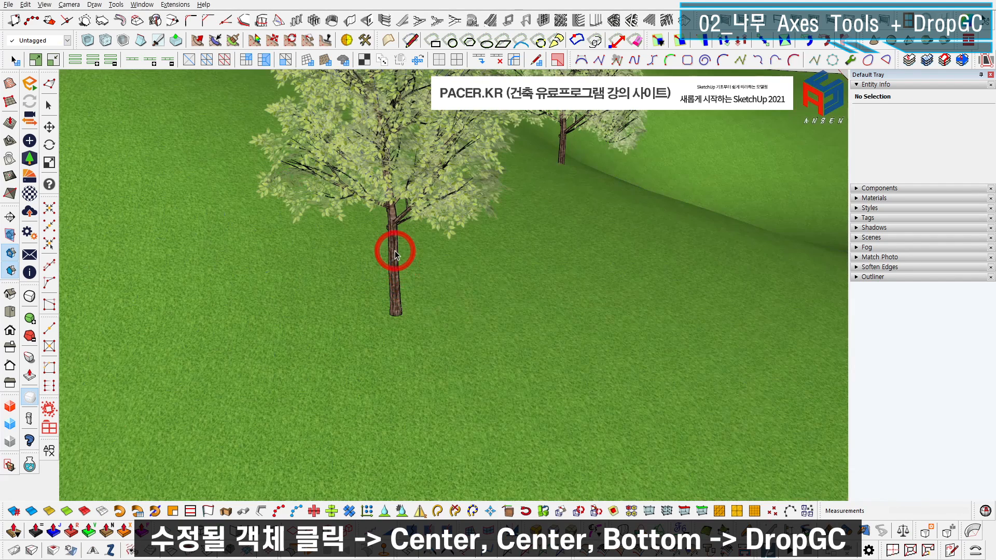
pyautogui.click(399, 253)
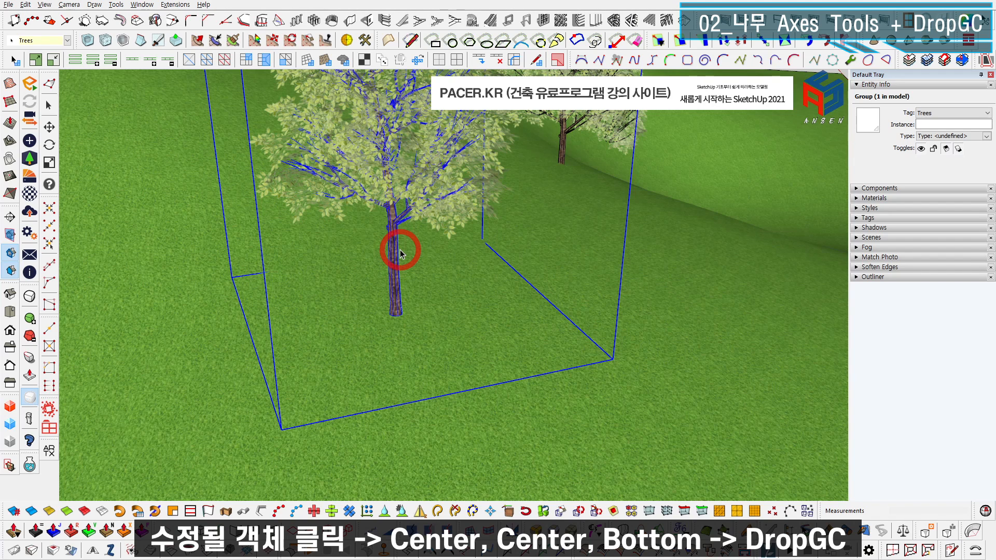
pyautogui.scroll(-10, 399, 253)
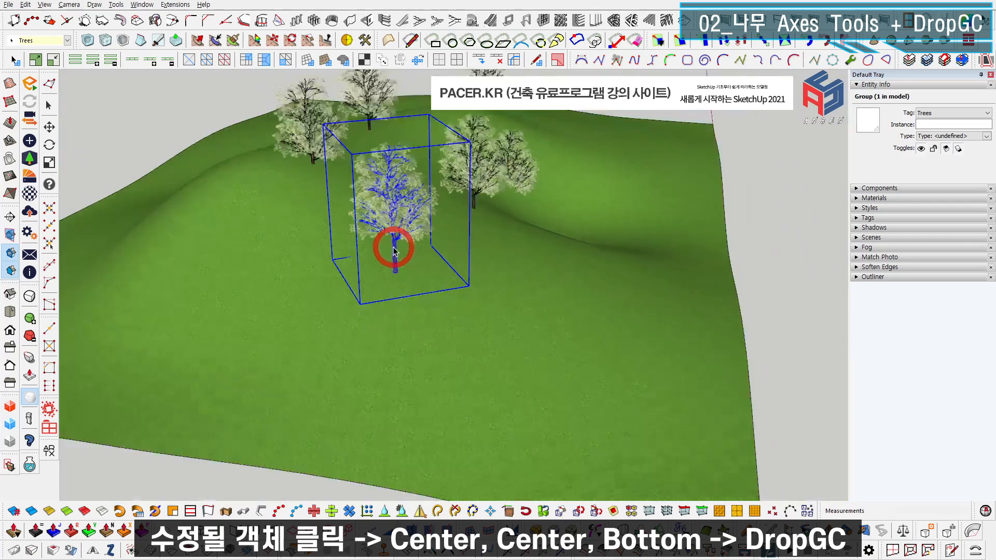
pyautogui.hotkey('ctrl', 'z')
pyautogui.hotkey('ctrl', 'z')
pyautogui.hotkey('ctrl', 'z')
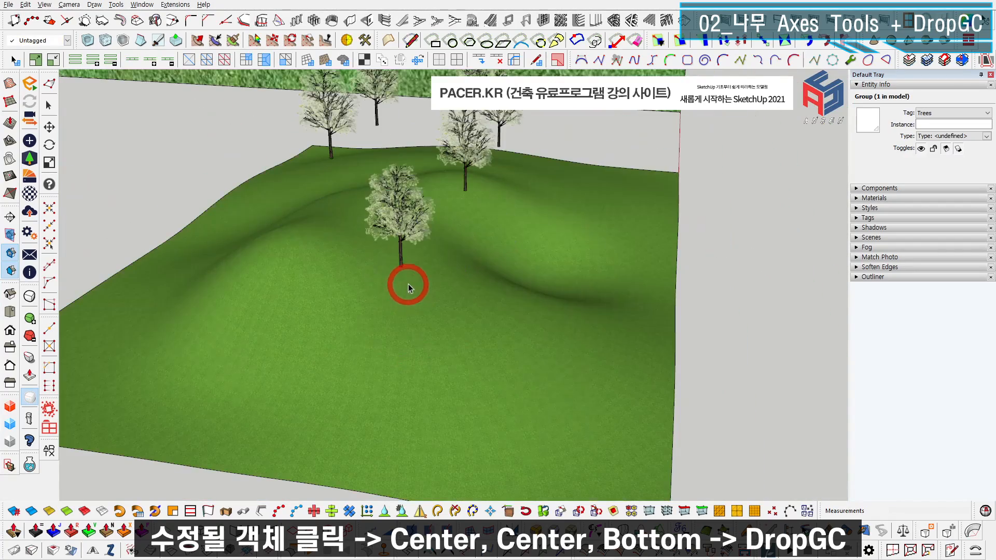
# Select all six tree groups and set their axes origin to Center in X, Center in Y and Bottom in Z.
pyautogui.moveTo(407, 288); pyautogui.dragTo(377, 252, button='middle')
pyautogui.moveTo(273, 128); pyautogui.dragTo(587, 415)
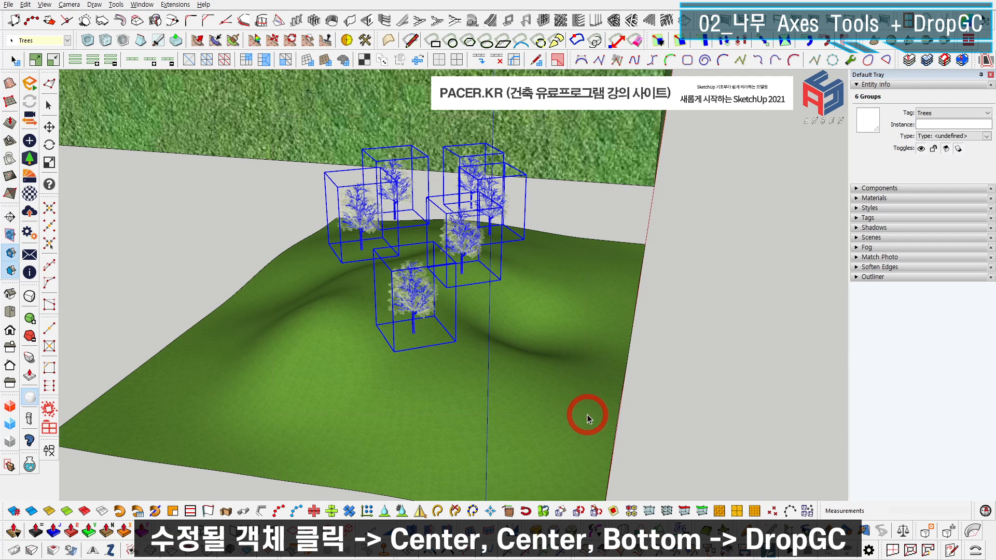
pyautogui.click(501, 322)
pyautogui.moveTo(487, 246); pyautogui.dragTo(217, 258)
pyautogui.click(253, 274)
pyautogui.click(251, 294)
pyautogui.click(252, 291)
pyautogui.click(252, 310)
pyautogui.click(253, 307)
pyautogui.click(253, 334)
pyautogui.click(223, 324)
# Open the front tree group to check its axes origin at the trunk base, and close the group.
pyautogui.doubleClick(413, 330)
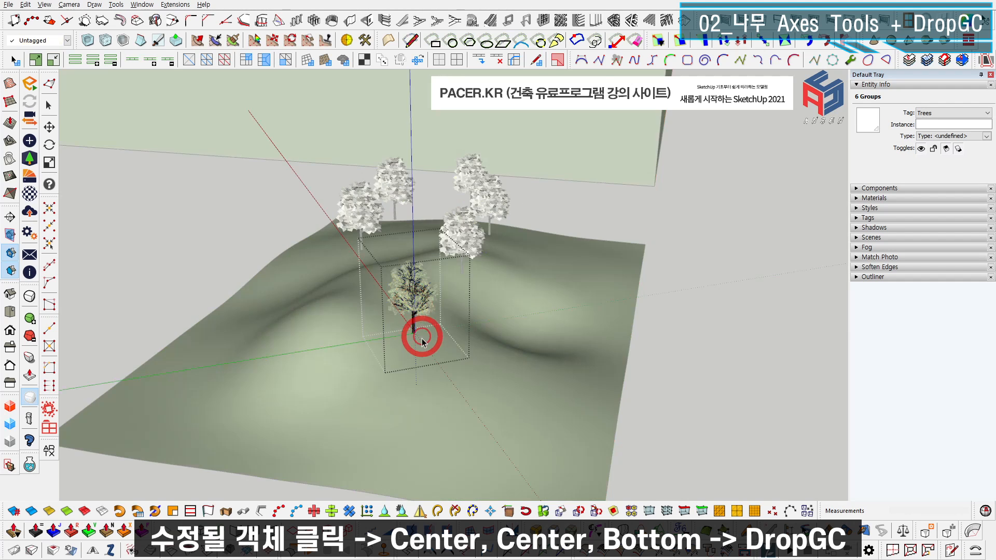
pyautogui.scroll(6, 413, 332)
pyautogui.scroll(3, 418, 315)
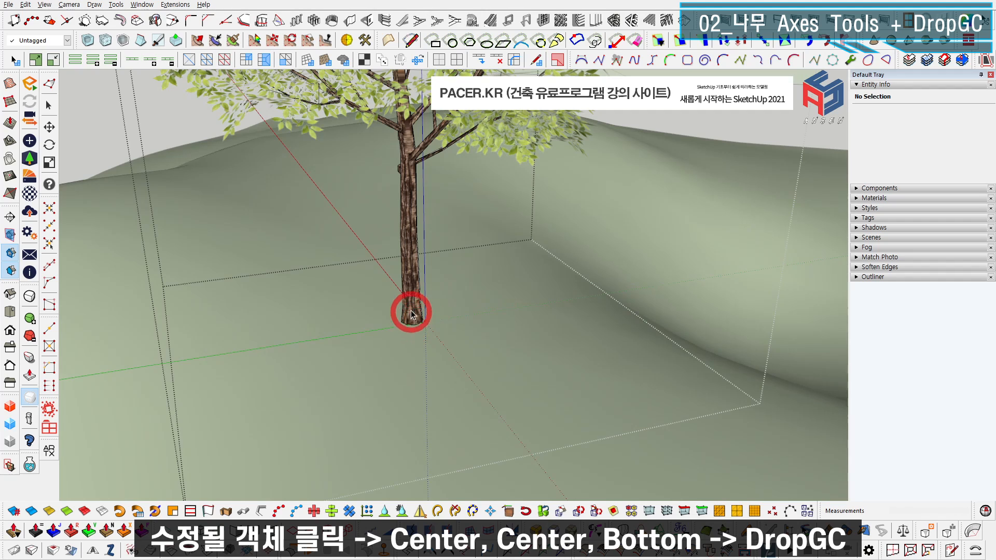
pyautogui.scroll(-8, 422, 312)
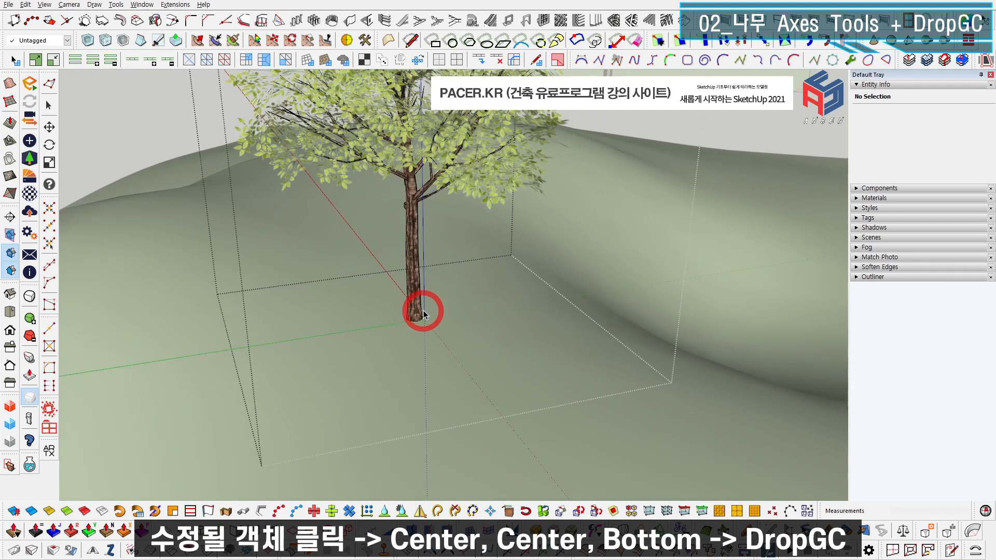
pyautogui.press('Escape')
# Select all six tree groups again, drop them onto the terrain with DropGC, and inspect the front trunk's base.
pyautogui.moveTo(422, 309); pyautogui.dragTo(320, 193, button='middle')
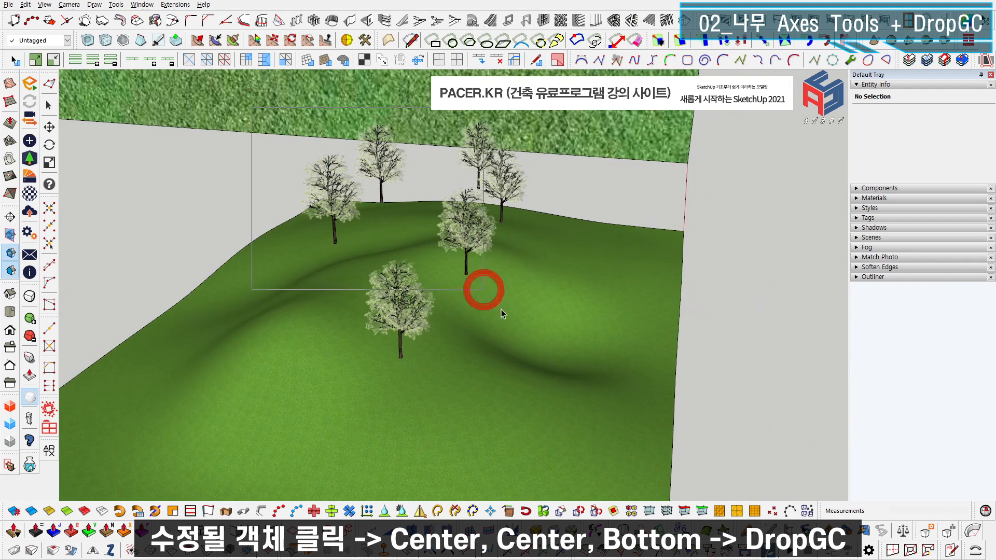
pyautogui.moveTo(501, 311); pyautogui.dragTo(483, 289)
pyautogui.rightClick(414, 307)
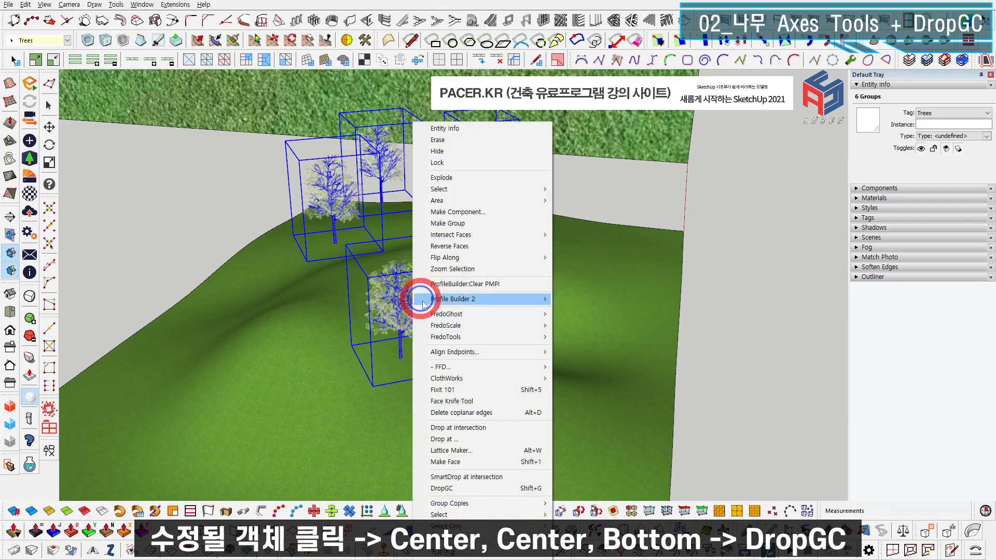
pyautogui.click(464, 488)
pyautogui.scroll(8, 422, 334)
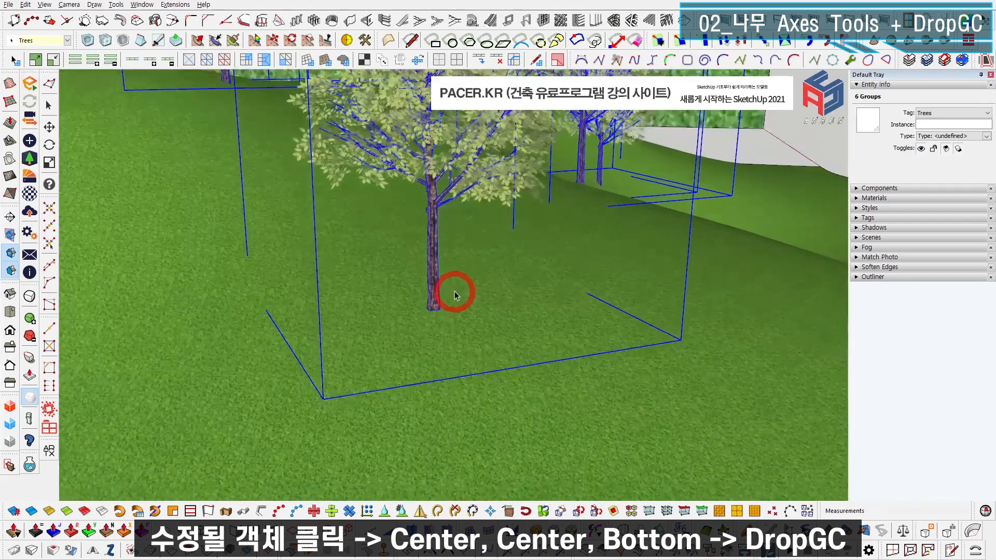
pyautogui.moveTo(458, 306); pyautogui.dragTo(452, 304, button='middle')
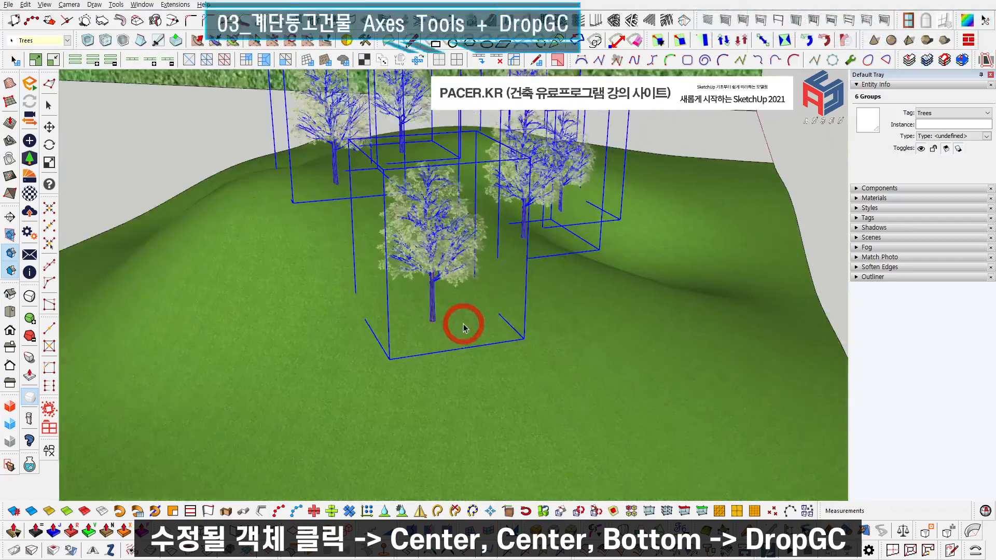
pyautogui.scroll(-5, 459, 291)
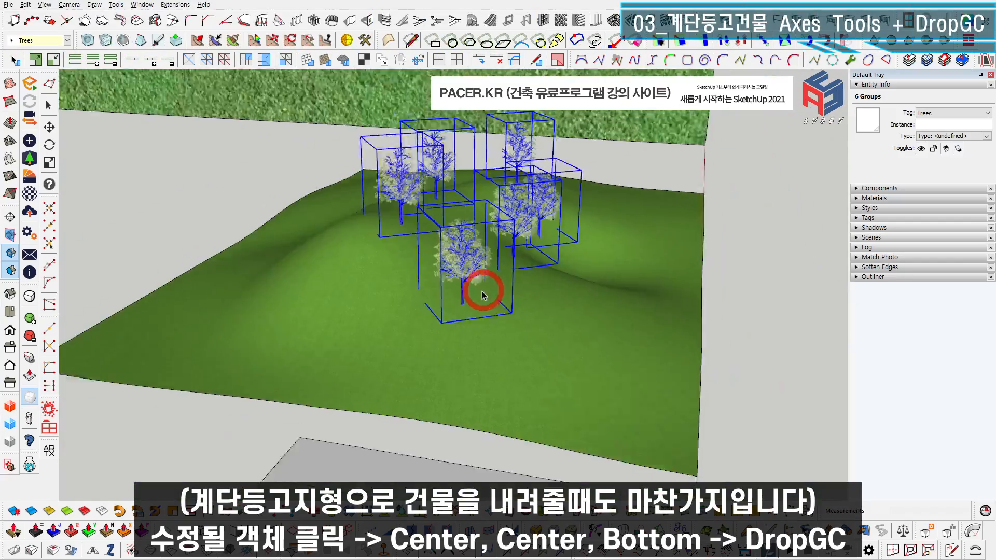
# Clear the tree selection and select the tower beside the low buildings above the stepped-contour terrain.
pyautogui.moveTo(459, 290); pyautogui.dragTo(462, 277, button='middle')
pyautogui.hotkey('ctrl', 't')
pyautogui.scroll(-5, 462, 279)
pyautogui.keyDown('shift'); pyautogui.moveTo(462, 332); pyautogui.dragTo(474, 462, button='middle'); pyautogui.keyUp('shift')
pyautogui.keyDown('shift'); pyautogui.moveTo(453, 249); pyautogui.dragTo(440, 456, button='middle'); pyautogui.keyUp('shift')
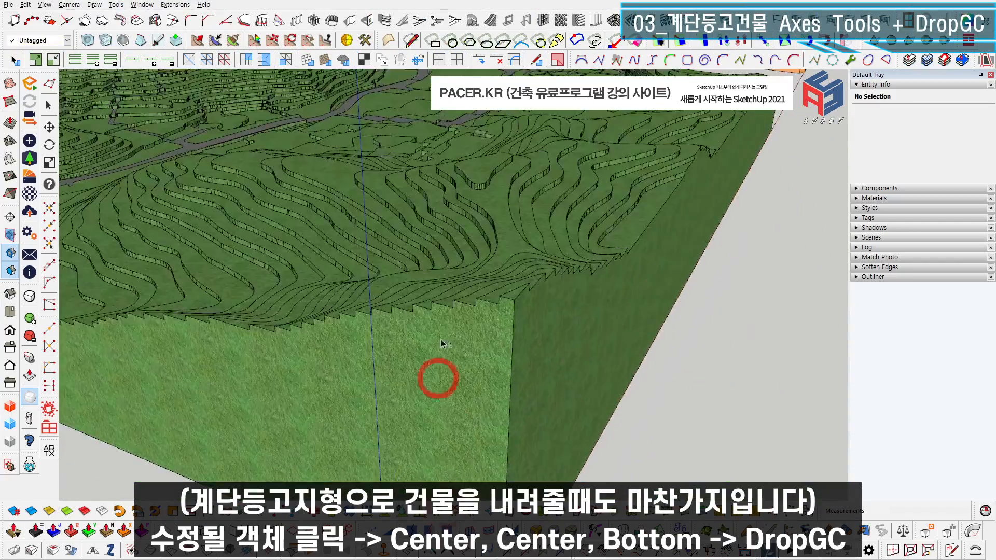
pyautogui.scroll(-4, 419, 258)
pyautogui.scroll(-4, 418, 258)
pyautogui.moveTo(418, 258); pyautogui.dragTo(397, 329, button='middle')
pyautogui.scroll(8, 378, 258)
pyautogui.scroll(-5, 533, 282)
pyautogui.keyDown('shift'); pyautogui.moveTo(533, 284); pyautogui.dragTo(425, 280, button='middle'); pyautogui.keyUp('shift')
pyautogui.scroll(3, 523, 322)
pyautogui.click(505, 303)
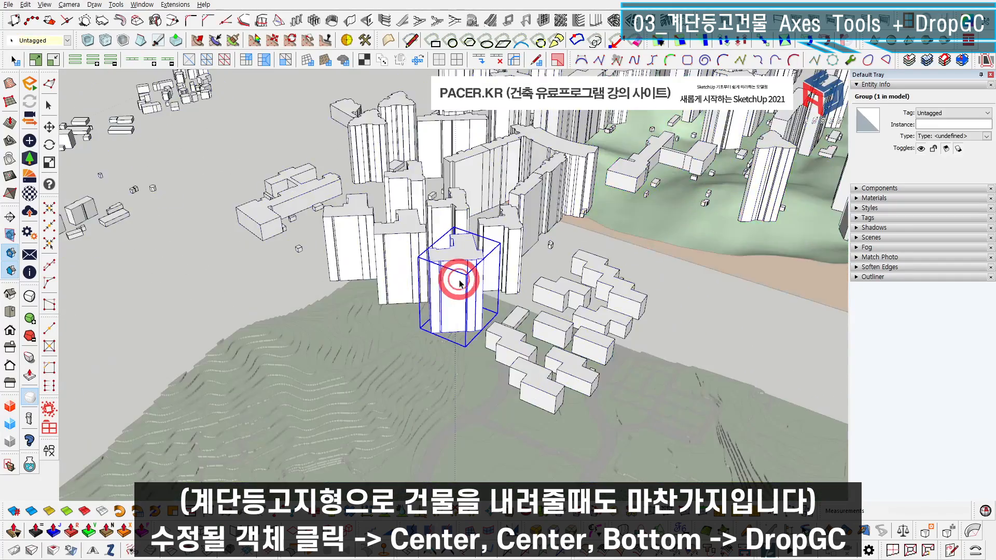
# Open the tower group to check where its axes origin lies relative to the building's base, and close it.
pyautogui.scroll(3, 446, 269)
pyautogui.scroll(3, 421, 292)
pyautogui.doubleClick(422, 297)
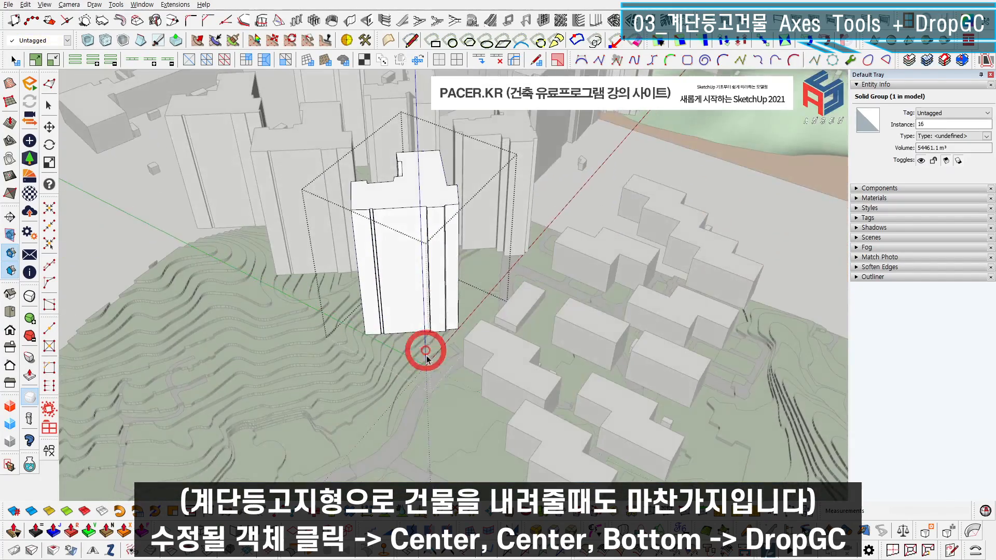
pyautogui.scroll(4, 428, 355)
pyautogui.moveTo(431, 364); pyautogui.dragTo(417, 355, button='middle')
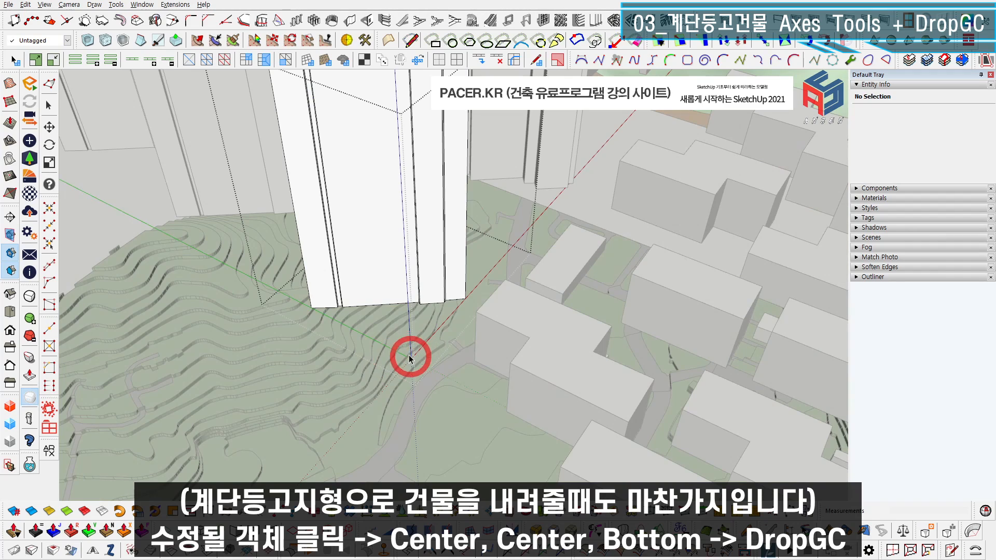
pyautogui.scroll(-3, 409, 358)
pyautogui.press('Escape')
# Drop the single tower onto the stepped terrain with DropGC and locate it among the terraces.
pyautogui.rightClick(420, 225)
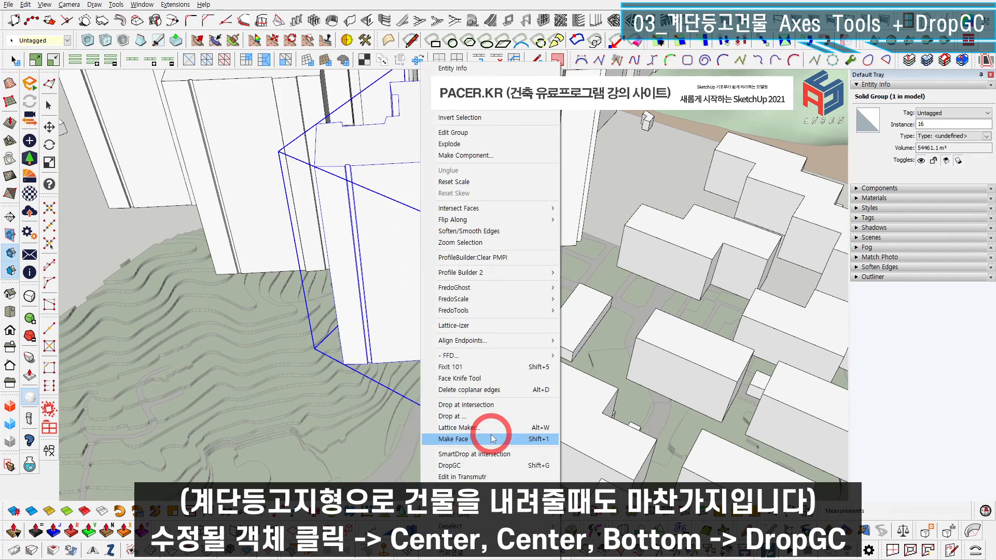
pyautogui.click(487, 465)
pyautogui.scroll(-5, 450, 174)
pyautogui.keyDown('shift'); pyautogui.moveTo(451, 174); pyautogui.dragTo(625, 399, button='middle'); pyautogui.keyUp('shift')
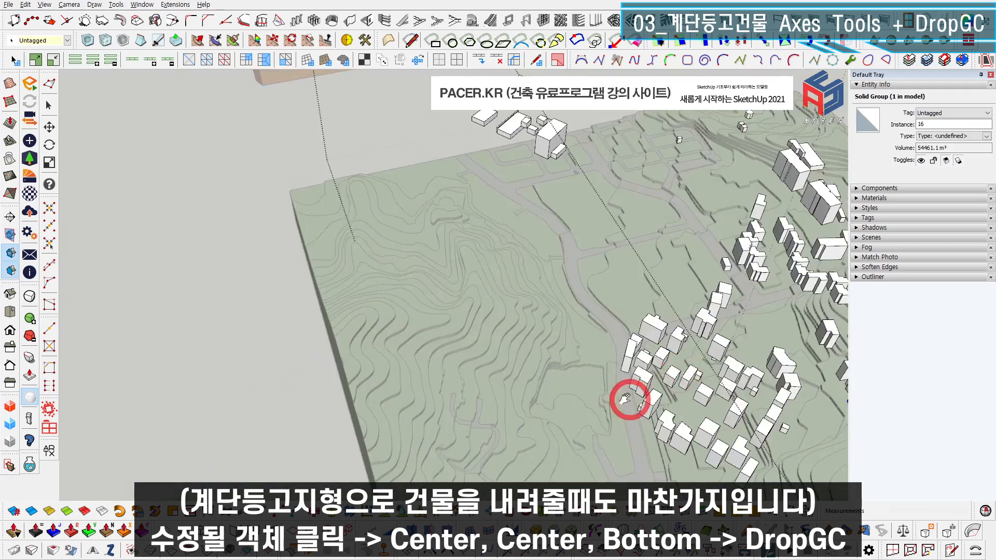
pyautogui.scroll(3, 605, 305)
pyautogui.scroll(2, 465, 340)
pyautogui.scroll(2, 500, 269)
pyautogui.scroll(3, 421, 328)
pyautogui.moveTo(421, 327); pyautogui.dragTo(596, 124, button='middle')
pyautogui.moveTo(435, 319); pyautogui.dragTo(488, 436, button='middle')
# Open the dropped tower and examine its axes origin and base height relative to the surrounding terraces.
pyautogui.doubleClick(444, 251)
pyautogui.keyDown('shift'); pyautogui.moveTo(649, 205); pyautogui.dragTo(577, 284, button='middle'); pyautogui.keyUp('shift')
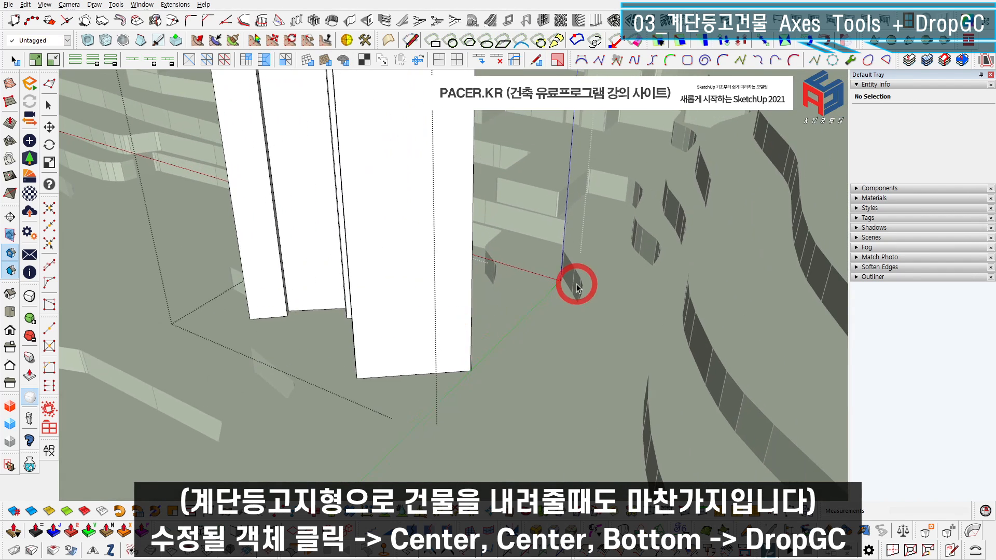
pyautogui.scroll(4, 577, 288)
pyautogui.scroll(-5, 536, 299)
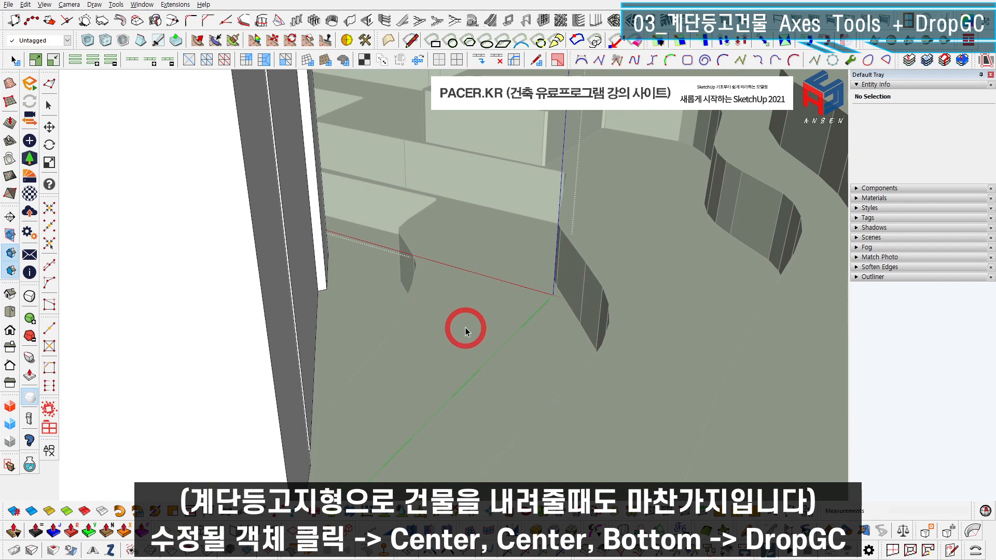
pyautogui.scroll(-8, 476, 311)
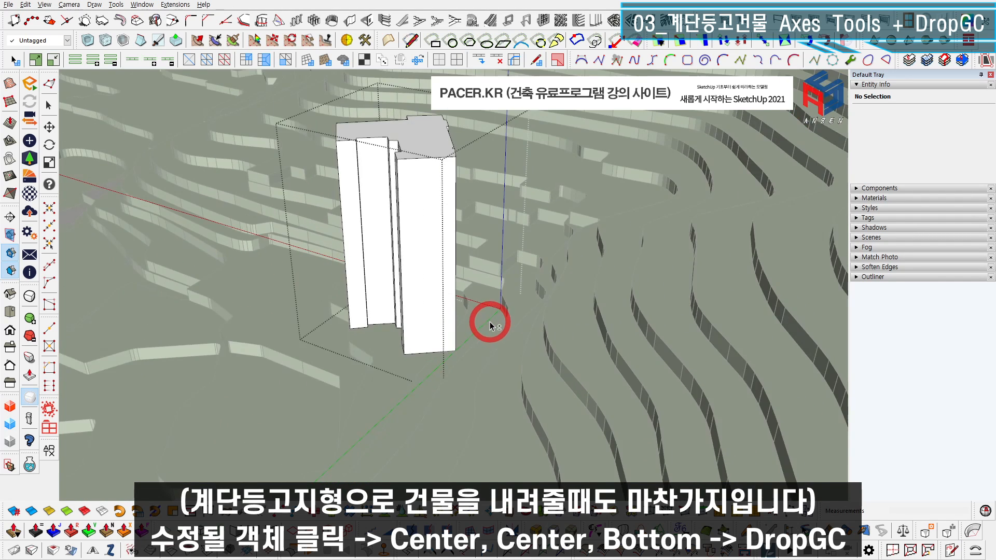
pyautogui.scroll(6, 455, 278)
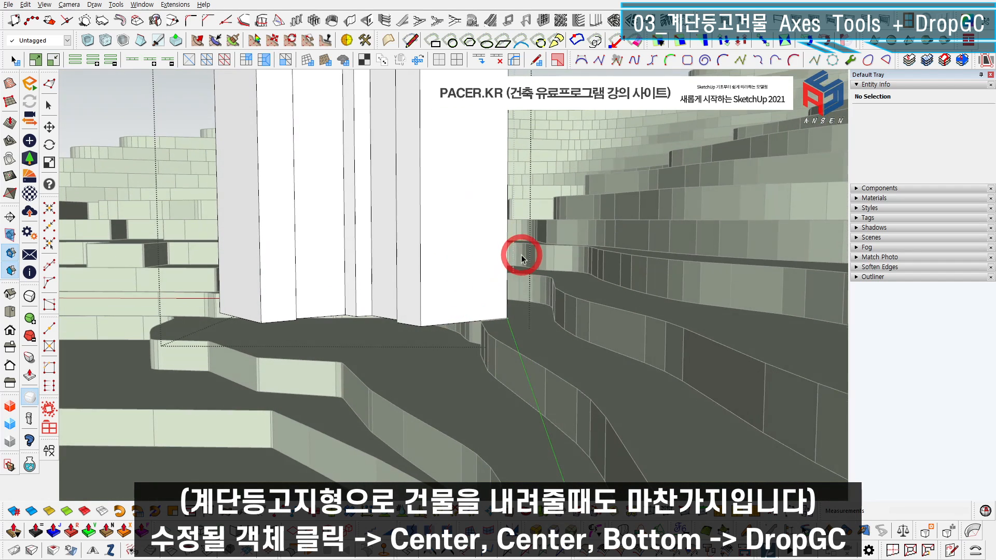
pyautogui.moveTo(448, 344); pyautogui.dragTo(456, 310, button='middle')
pyautogui.moveTo(501, 316); pyautogui.dragTo(270, 314)
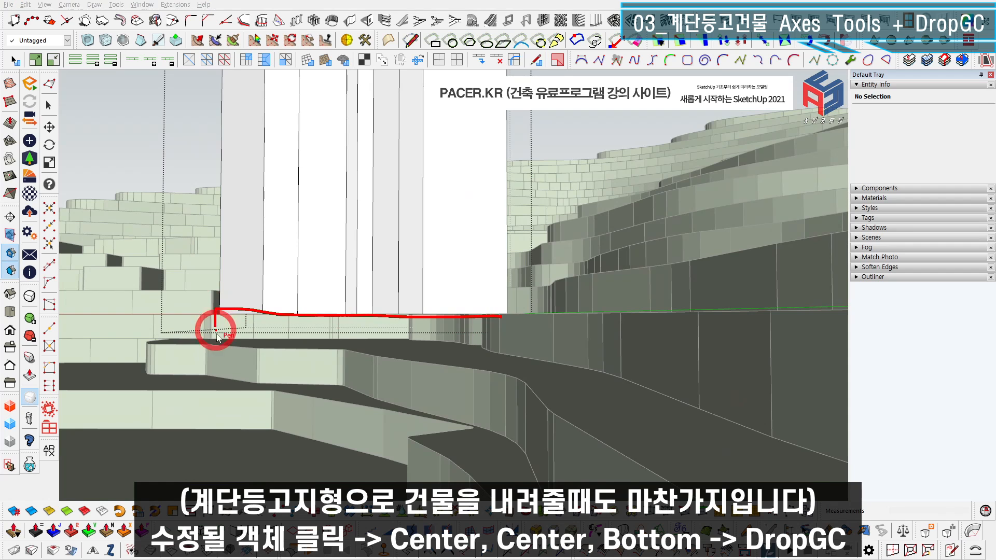
pyautogui.moveTo(496, 314); pyautogui.dragTo(263, 346)
pyautogui.moveTo(492, 316)
pyautogui.mouseDown(button='middle')
pyautogui.moveTo(414, 396)
pyautogui.moveTo(436, 320)
pyautogui.moveTo(429, 329)
pyautogui.mouseUp(button='middle')
pyautogui.scroll(-2, 431, 331)
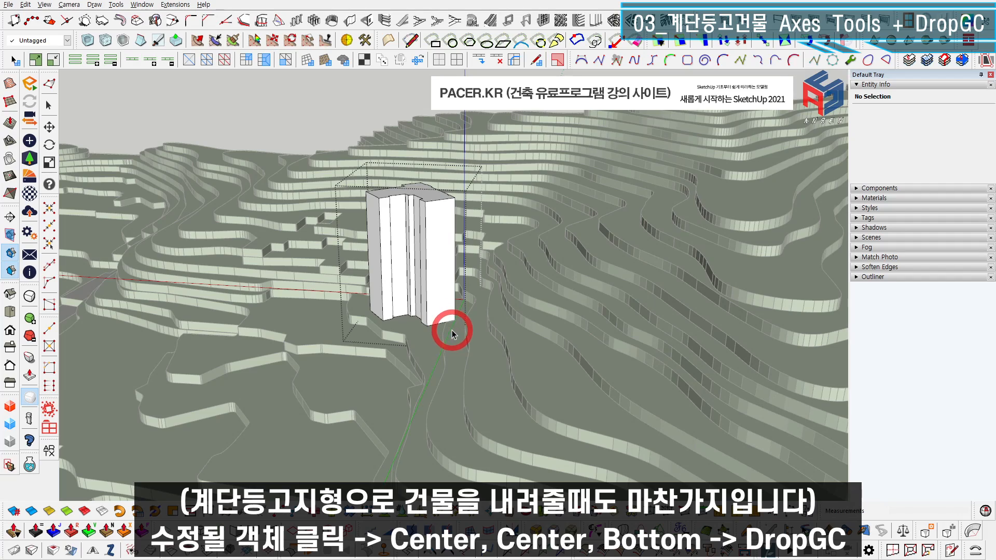
# Select all buildings inside the group above the stepped terrain and set their axes origin to Center, Center, Bottom.
pyautogui.scroll(-3, 451, 335)
pyautogui.scroll(-5, 455, 332)
pyautogui.click(451, 333)
pyautogui.scroll(-2, 449, 334)
pyautogui.moveTo(446, 336); pyautogui.dragTo(291, 331, button='middle')
pyautogui.click(373, 247)
pyautogui.moveTo(374, 247); pyautogui.dragTo(226, 219, button='middle')
pyautogui.scroll(1, 441, 207)
pyautogui.doubleClick(440, 207)
pyautogui.moveTo(441, 207); pyautogui.dragTo(244, 216, button='middle')
pyautogui.scroll(5, 480, 197)
pyautogui.hotkey('ctrl', 'a')
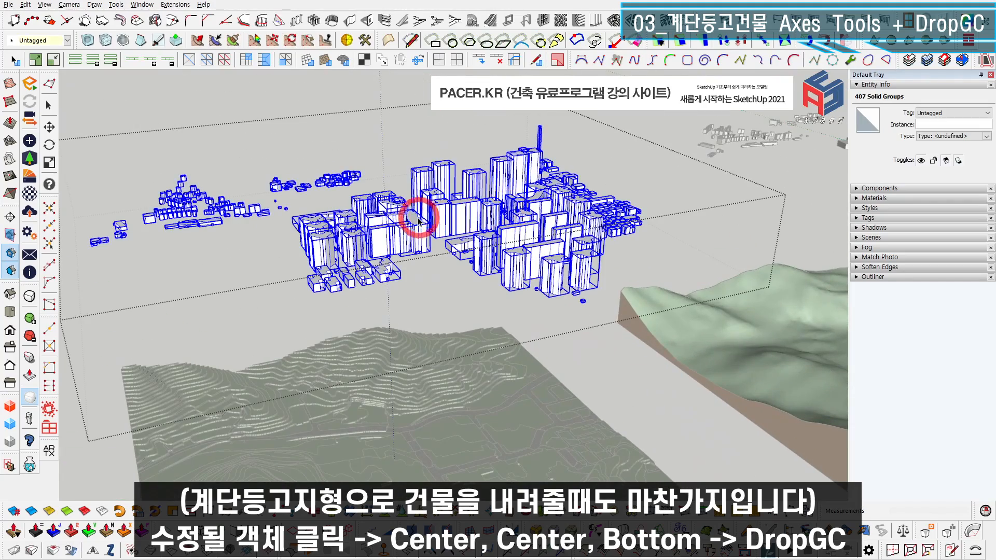
pyautogui.click(434, 260)
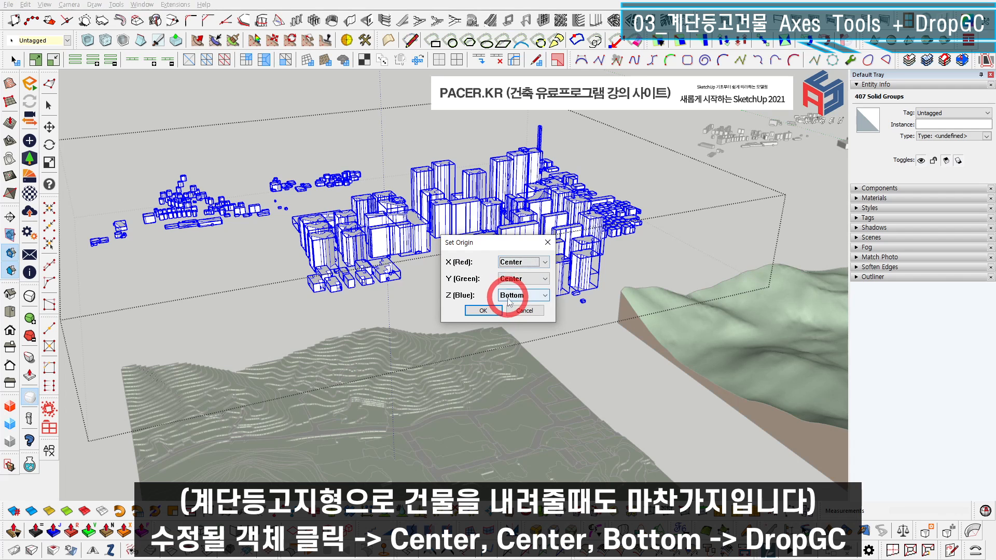
pyautogui.click(483, 310)
# Drop all the selected buildings onto the stepped terrain with DropGC and clear the selection.
pyautogui.rightClick(358, 215)
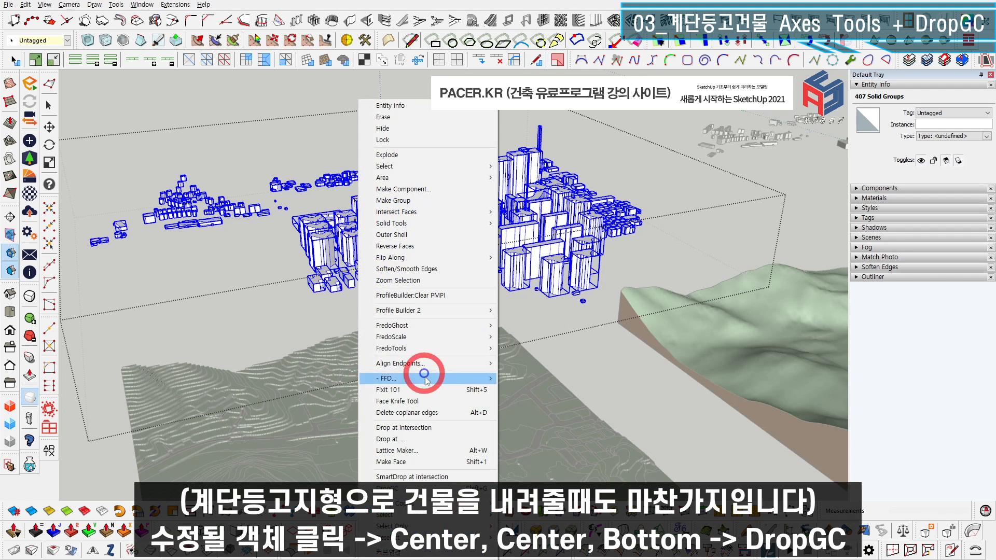
pyautogui.click(415, 485)
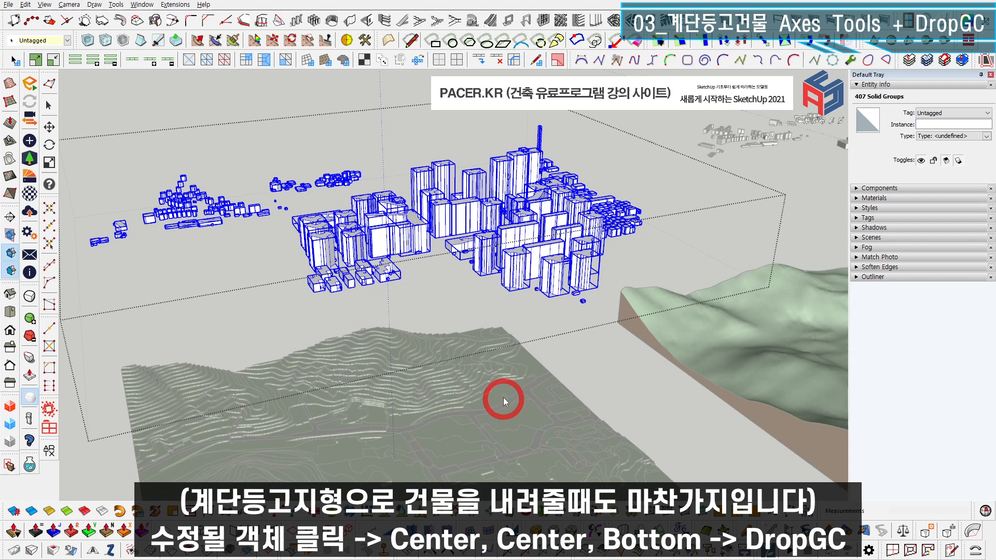
pyautogui.scroll(-4, 504, 402)
pyautogui.moveTo(507, 394); pyautogui.dragTo(414, 271, button='middle')
pyautogui.scroll(4, 413, 272)
pyautogui.click(332, 321)
# Examine how the bases of the dropped buildings meet the terraces of the stepped terrain.
pyautogui.moveTo(240, 344)
pyautogui.mouseDown(button='middle')
pyautogui.moveTo(430, 430)
pyautogui.moveTo(562, 249)
pyautogui.mouseUp(button='middle')
pyautogui.scroll(4, 415, 369)
pyautogui.scroll(3, 486, 309)
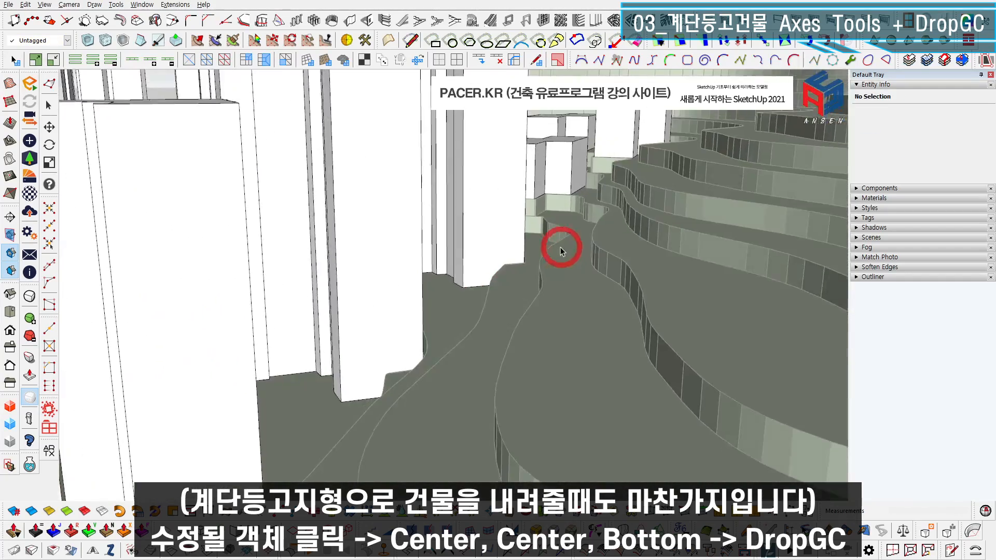
pyautogui.scroll(3, 485, 287)
pyautogui.moveTo(484, 287)
pyautogui.mouseDown(button='middle')
pyautogui.moveTo(493, 258)
pyautogui.moveTo(480, 278)
pyautogui.mouseUp(button='middle')
pyautogui.scroll(2, 481, 278)
pyautogui.keyDown('shift'); pyautogui.moveTo(521, 243); pyautogui.dragTo(534, 274, button='middle'); pyautogui.keyUp('shift')
pyautogui.scroll(-4, 522, 298)
pyautogui.scroll(-2, 500, 322)
pyautogui.moveTo(487, 325); pyautogui.dragTo(486, 407, button='middle')
pyautogui.keyDown('shift'); pyautogui.moveTo(487, 407); pyautogui.dragTo(461, 348, button='middle'); pyautogui.keyUp('shift')
pyautogui.moveTo(473, 312)
pyautogui.mouseDown(button='middle')
pyautogui.moveTo(491, 353)
pyautogui.moveTo(560, 324)
pyautogui.moveTo(671, 203)
pyautogui.moveTo(449, 281)
pyautogui.moveTo(460, 310)
pyautogui.moveTo(449, 326)
pyautogui.moveTo(389, 233)
pyautogui.moveTo(483, 284)
pyautogui.moveTo(401, 328)
pyautogui.moveTo(432, 270)
pyautogui.moveTo(318, 267)
pyautogui.moveTo(406, 238)
pyautogui.moveTo(351, 279)
pyautogui.moveTo(396, 293)
pyautogui.moveTo(410, 313)
pyautogui.moveTo(341, 285)
pyautogui.moveTo(361, 300)
pyautogui.mouseUp(button='middle')
pyautogui.scroll(-5, 351, 278)
pyautogui.scroll(-5, 358, 271)
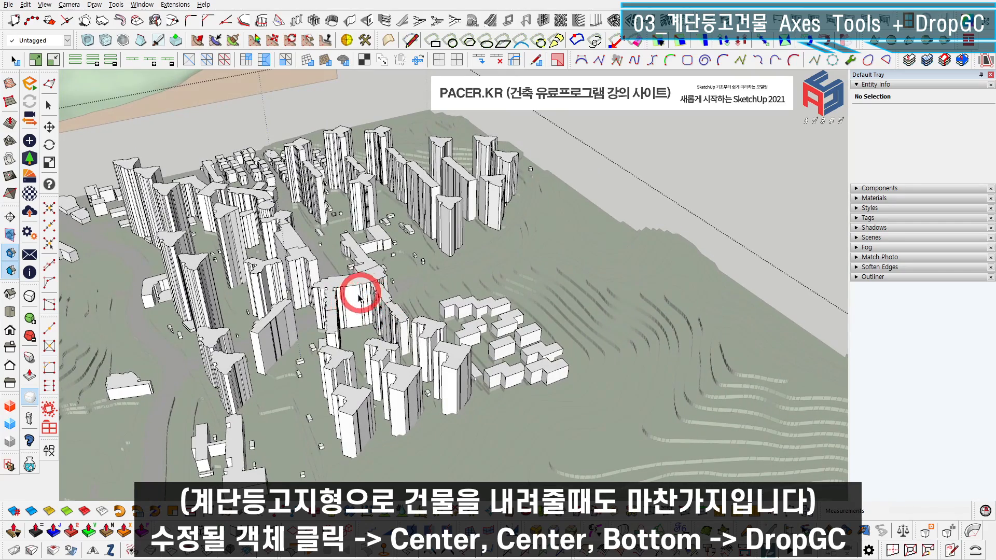
# Select a tower above the smooth sloped terrain and set its axes origin to Center, Center, Bottom.
pyautogui.scroll(-10, 342, 309)
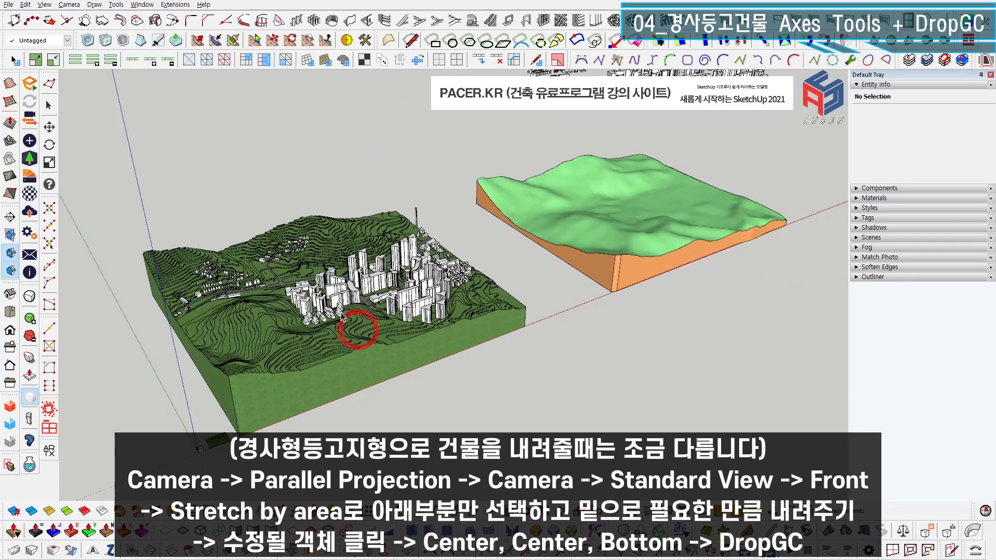
pyautogui.moveTo(510, 285); pyautogui.dragTo(410, 301, button='middle')
pyautogui.scroll(3, 465, 232)
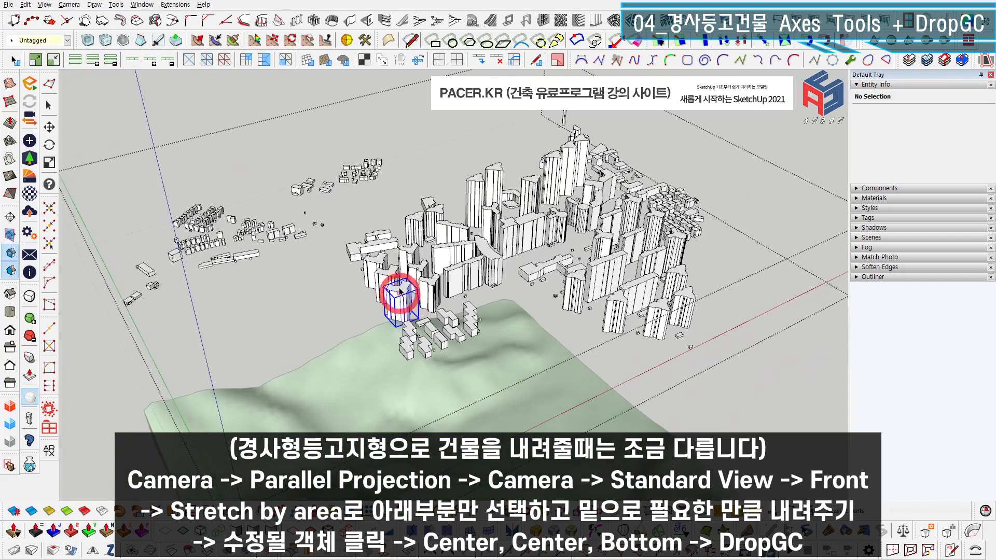
pyautogui.click(400, 304)
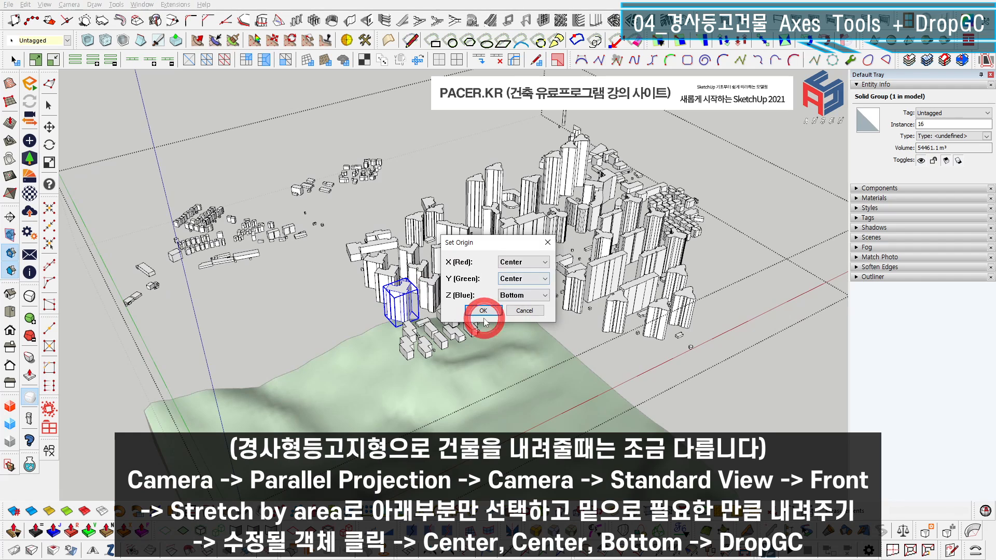
pyautogui.click(483, 313)
# Drop the selected tower onto the smooth sloped terrain with DropGC and inspect where its base meets the slope.
pyautogui.rightClick(406, 303)
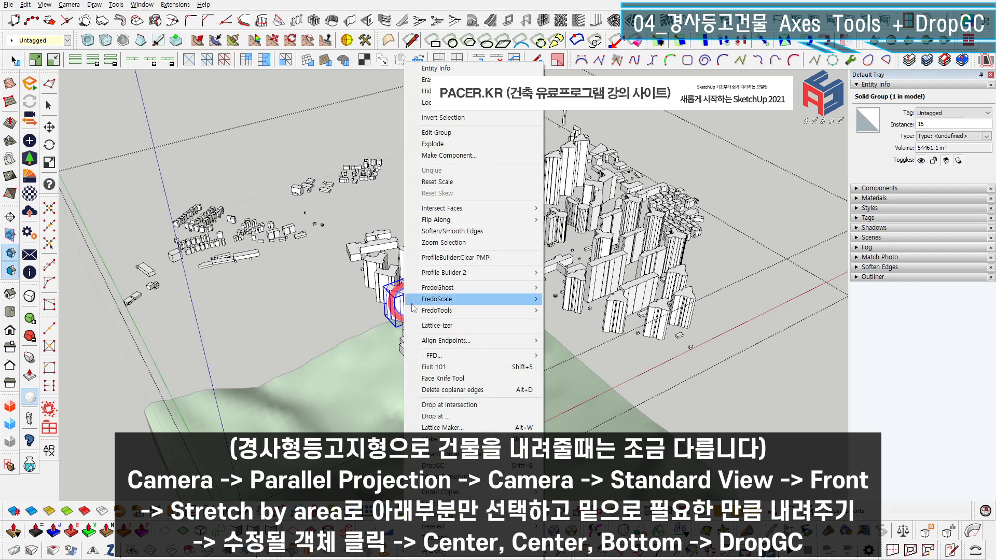
pyautogui.click(456, 416)
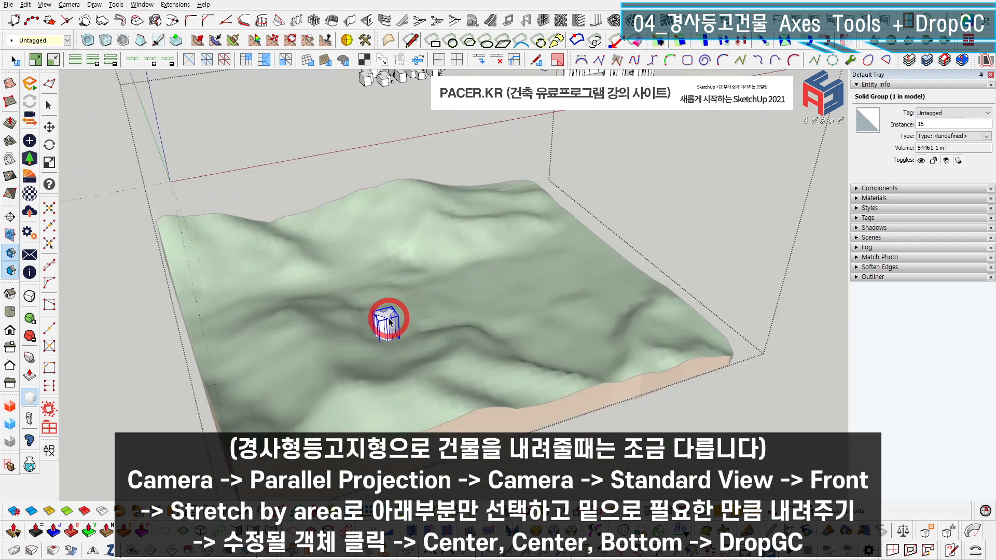
pyautogui.scroll(10, 389, 317)
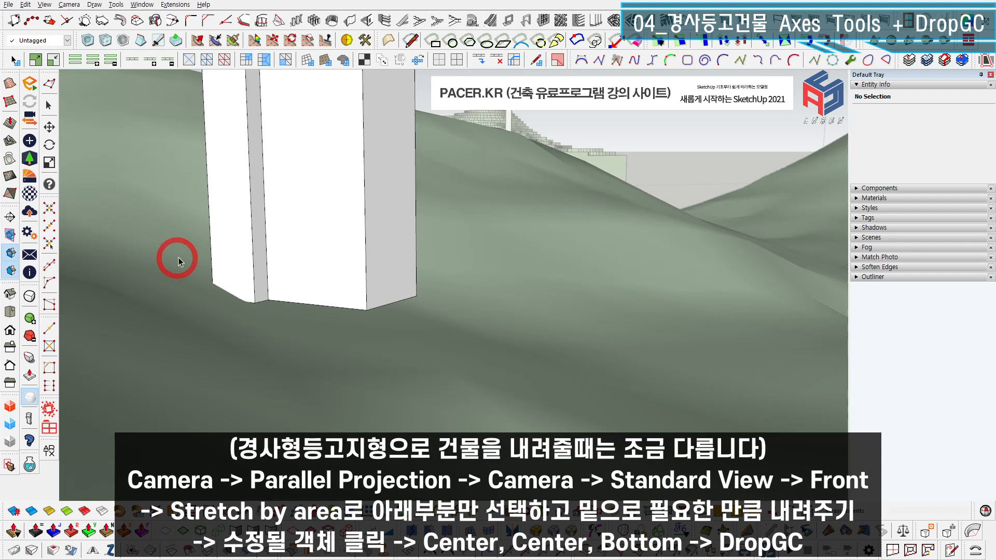
pyautogui.moveTo(178, 261); pyautogui.dragTo(351, 283, button='middle')
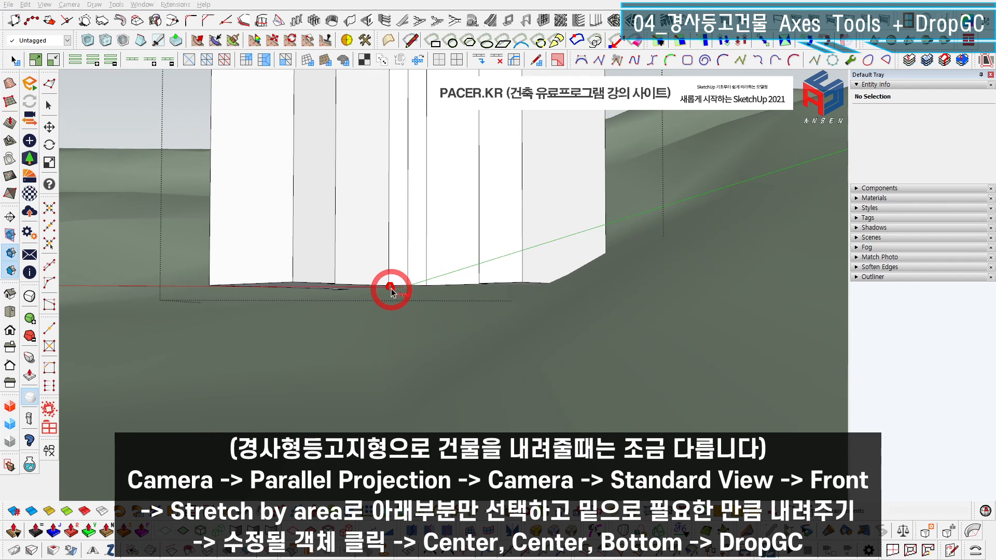
pyautogui.moveTo(312, 289); pyautogui.dragTo(214, 285)
pyautogui.moveTo(216, 335); pyautogui.dragTo(216, 367)
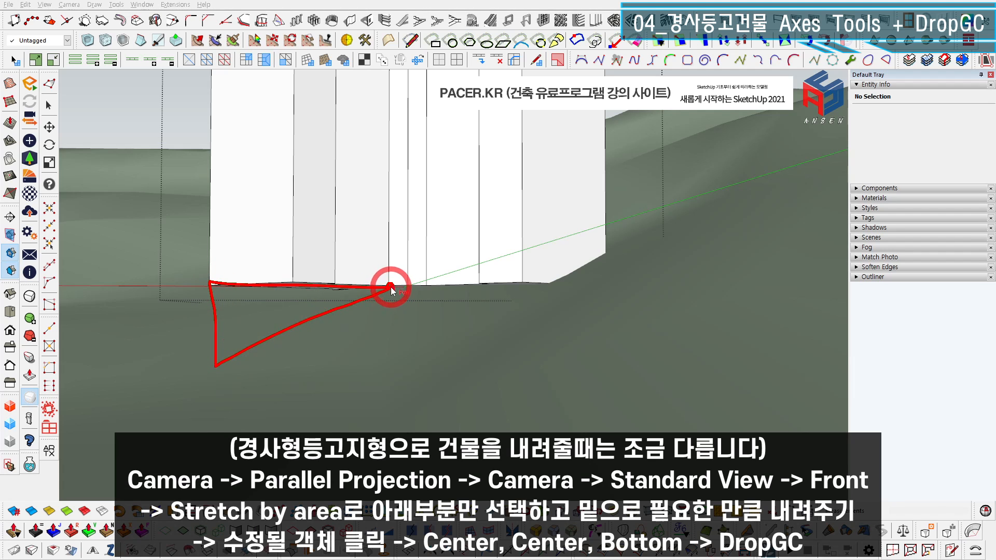
pyautogui.moveTo(404, 308); pyautogui.dragTo(386, 292, button='middle')
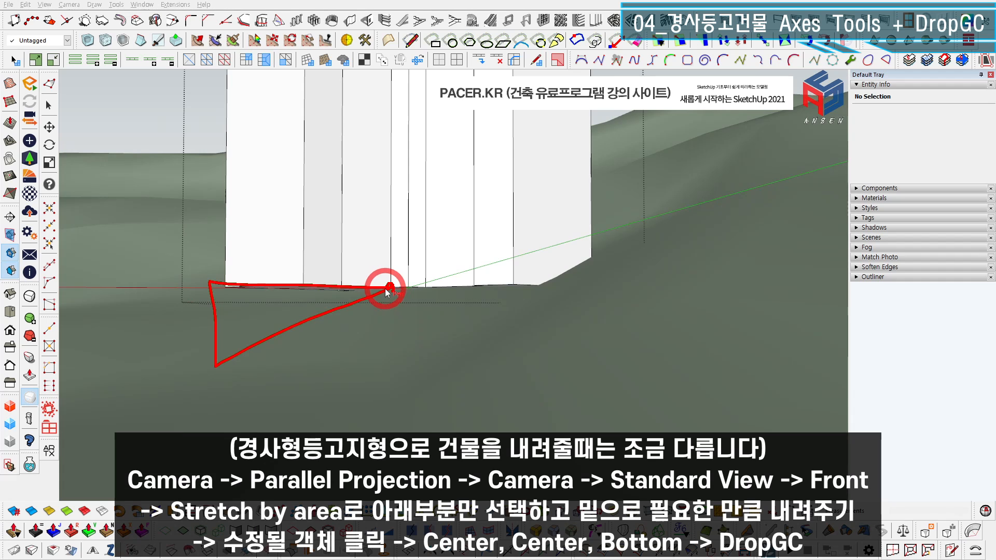
pyautogui.moveTo(227, 105); pyautogui.dragTo(223, 266)
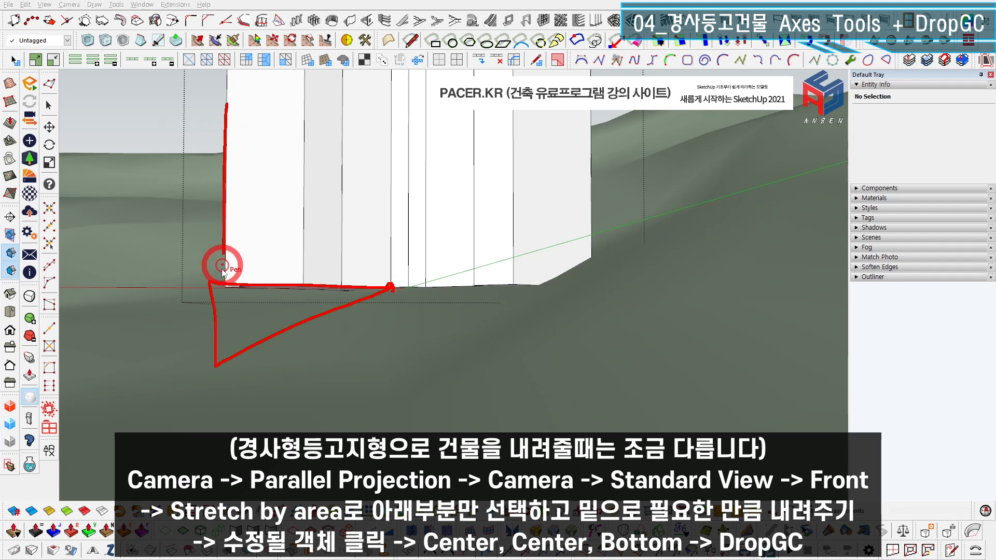
pyautogui.moveTo(227, 109)
pyautogui.mouseDown()
pyautogui.moveTo(518, 111)
pyautogui.moveTo(595, 205)
pyautogui.mouseUp()
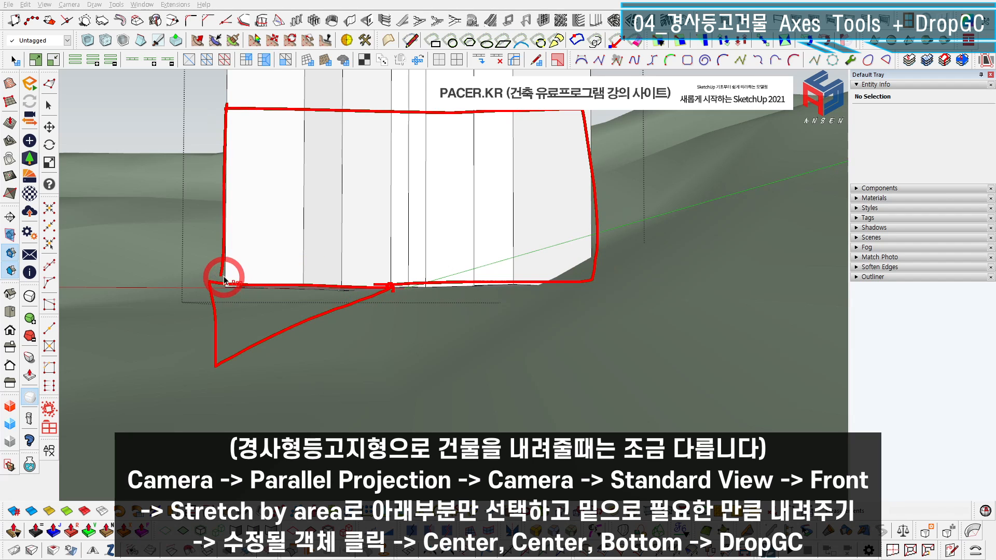
pyautogui.moveTo(591, 387); pyautogui.dragTo(554, 419)
pyautogui.moveTo(234, 284); pyautogui.dragTo(225, 304)
pyautogui.moveTo(294, 289); pyautogui.dragTo(220, 369)
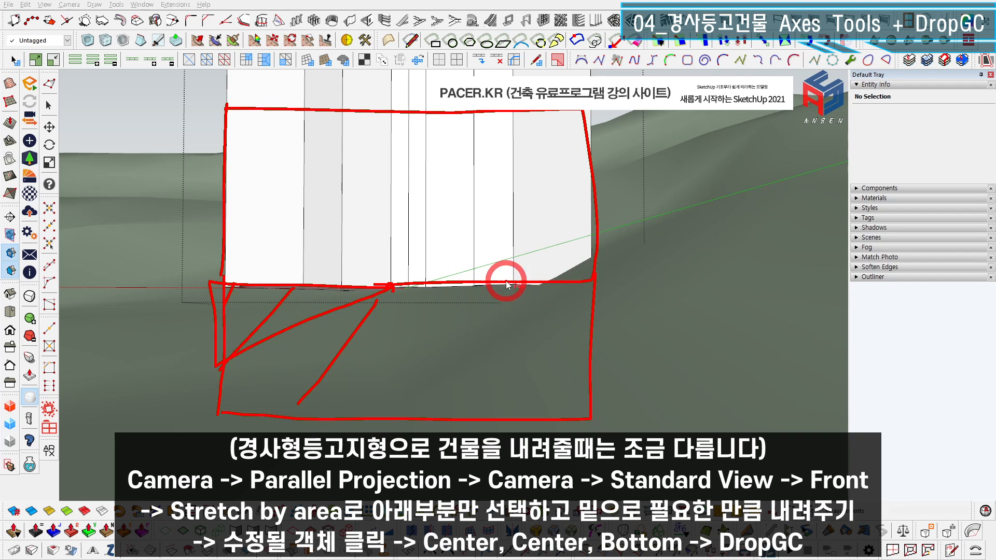
pyautogui.moveTo(511, 400); pyautogui.dragTo(493, 410)
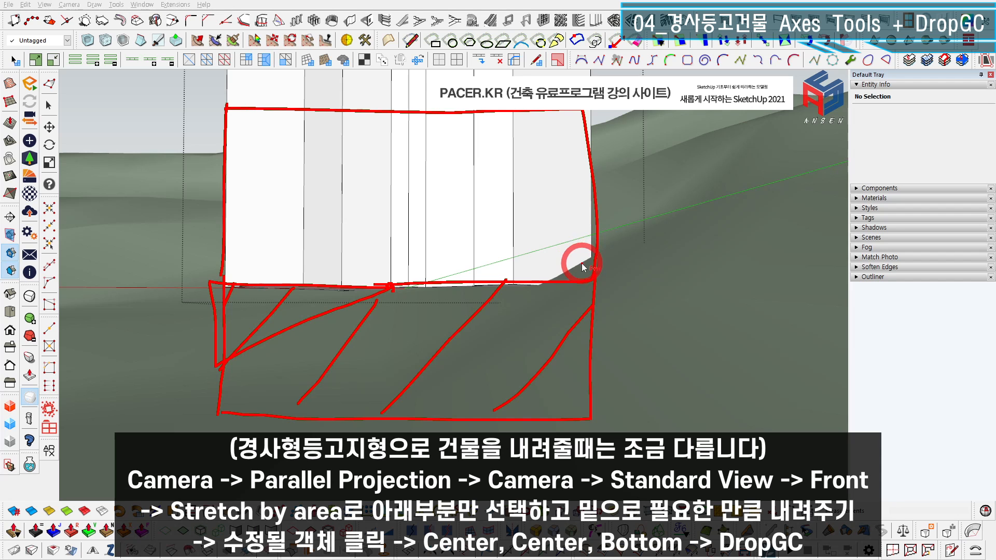
pyautogui.press('Escape')
pyautogui.moveTo(528, 265); pyautogui.dragTo(514, 270, button='middle')
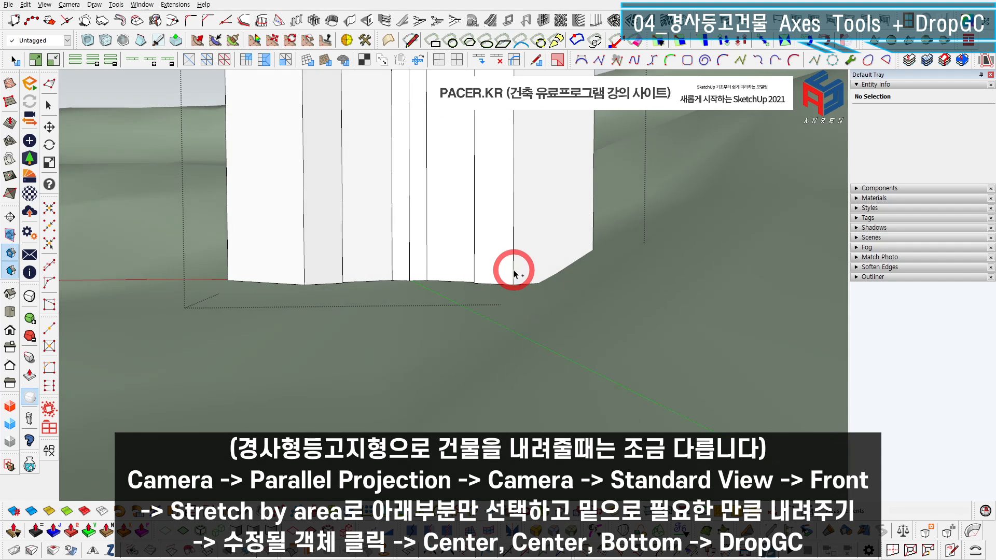
# Switch the camera to parallel projection and the standard front view, framing the buildings above the smooth terrain.
pyautogui.scroll(-10, 515, 270)
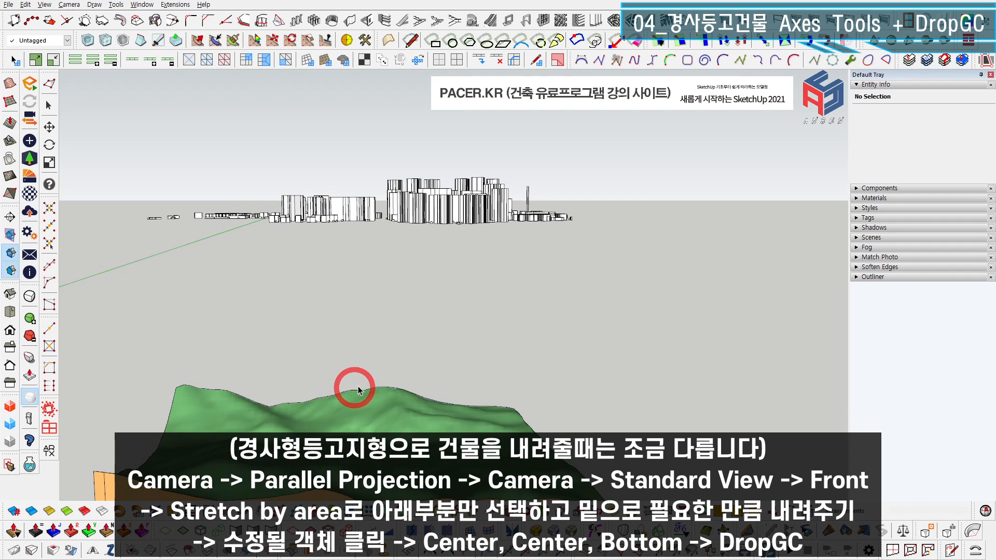
pyautogui.click(69, 5)
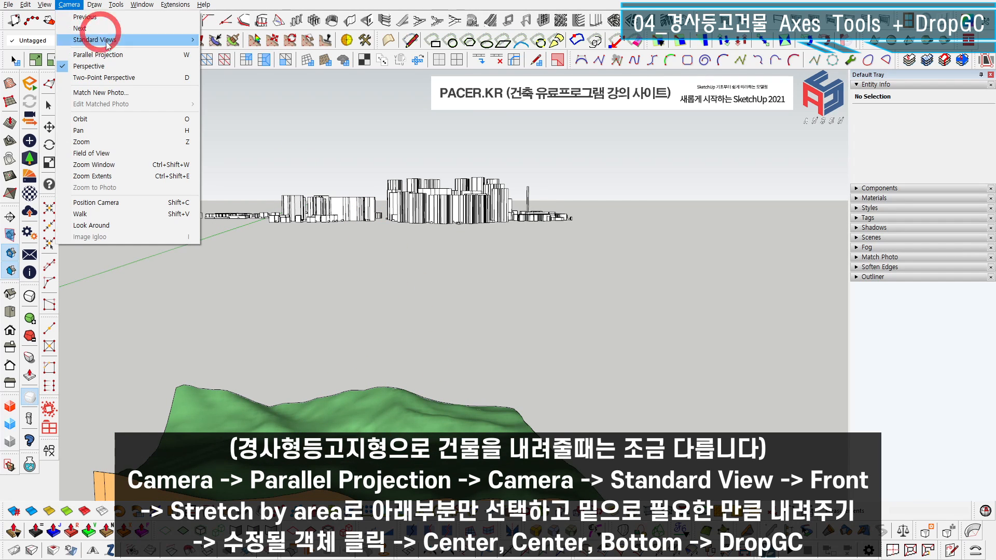
pyautogui.click(116, 60)
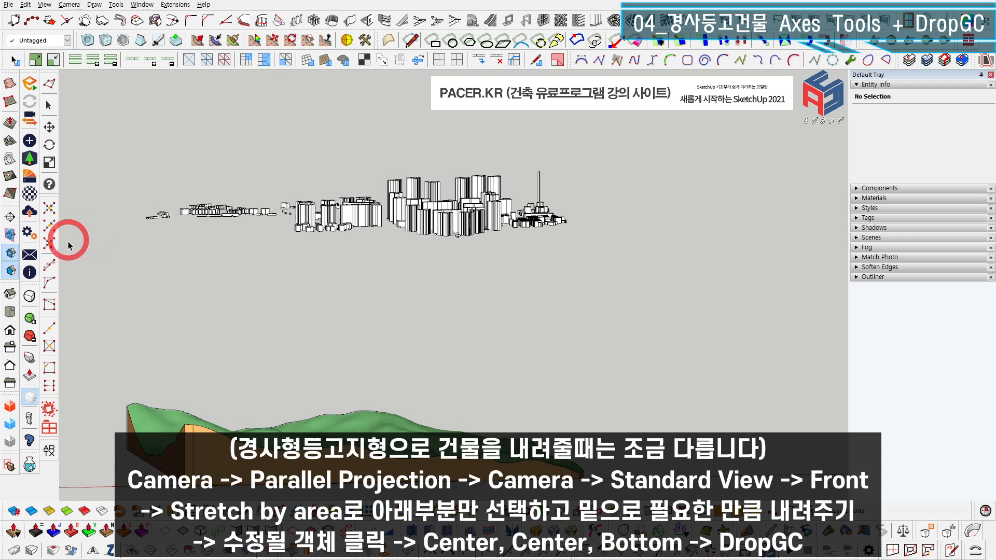
pyautogui.moveTo(13, 281); pyautogui.dragTo(175, 99)
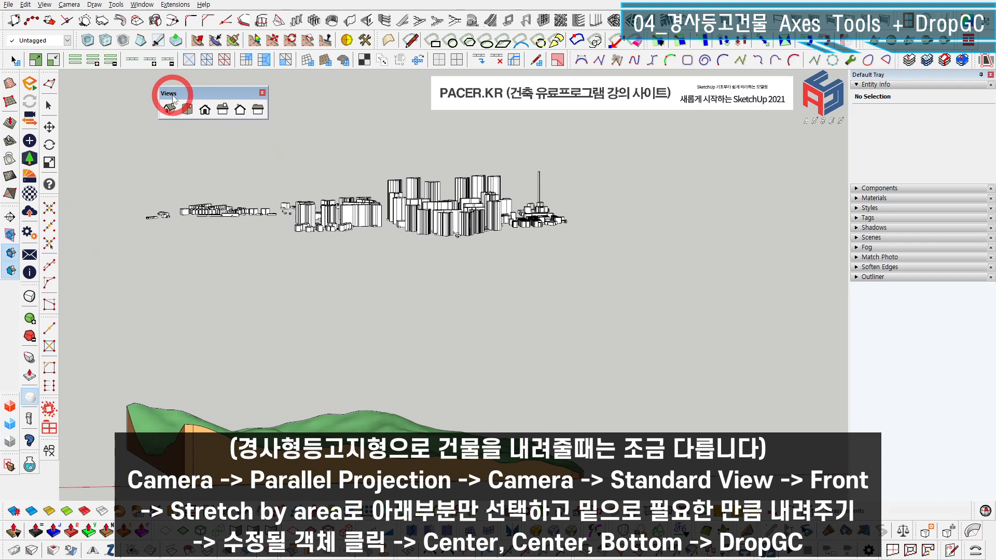
pyautogui.click(205, 110)
pyautogui.scroll(4, 559, 165)
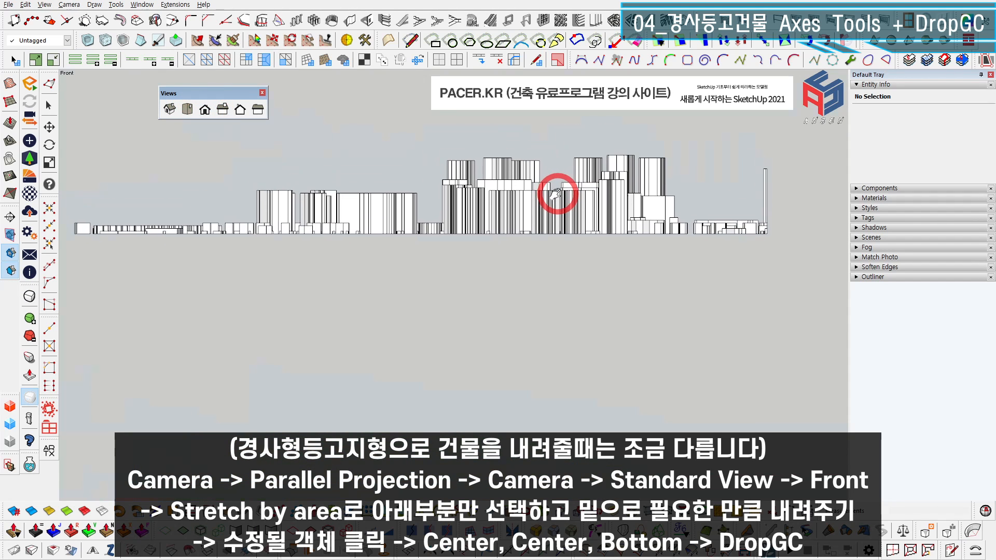
pyautogui.keyDown('shift'); pyautogui.moveTo(556, 194); pyautogui.dragTo(593, 200, button='middle'); pyautogui.keyUp('shift')
pyautogui.keyDown('shift'); pyautogui.moveTo(485, 194); pyautogui.dragTo(524, 211, button='middle'); pyautogui.keyUp('shift')
pyautogui.scroll(-1, 520, 214)
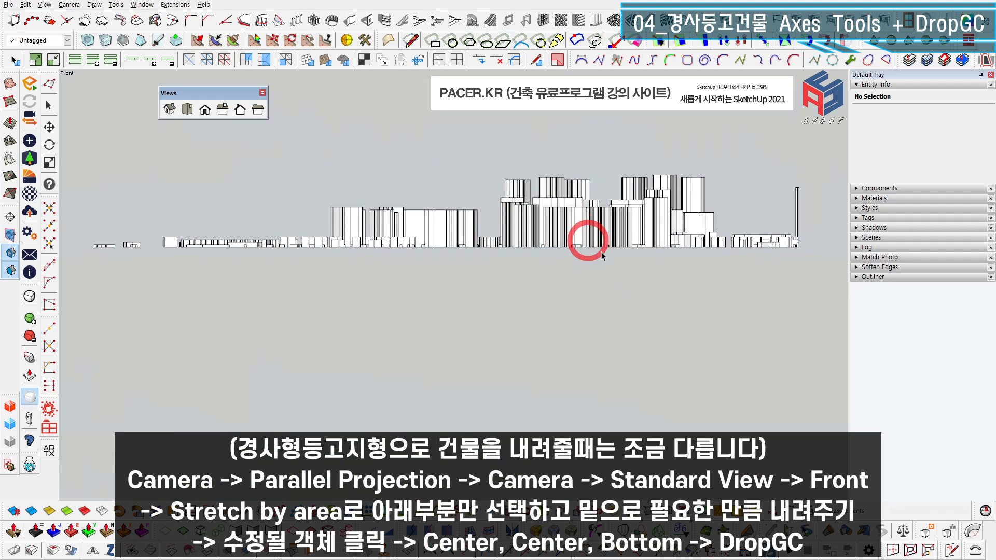
# Start Stretch by Area and enclose only the bottom edges of all the buildings in the selection area.
pyautogui.click(938, 539)
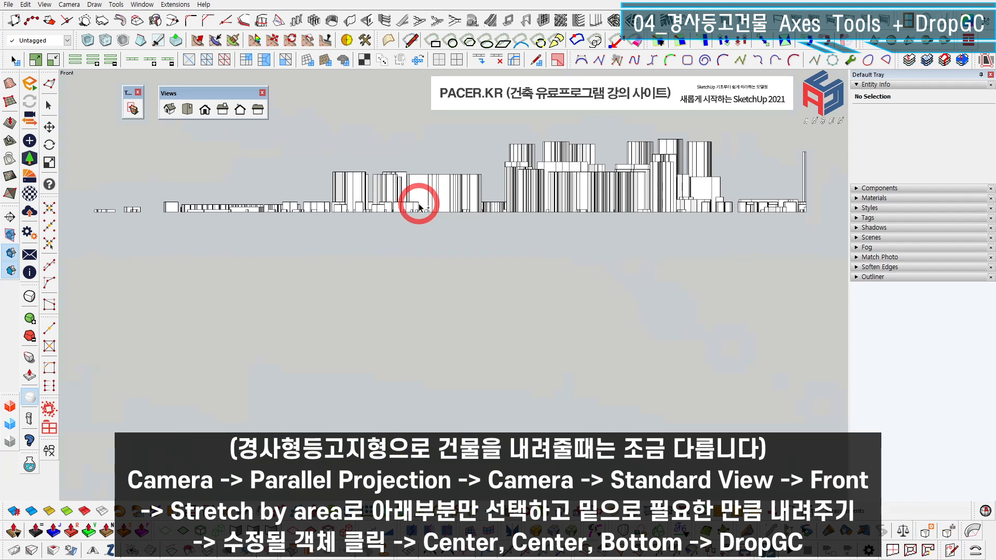
pyautogui.click(133, 110)
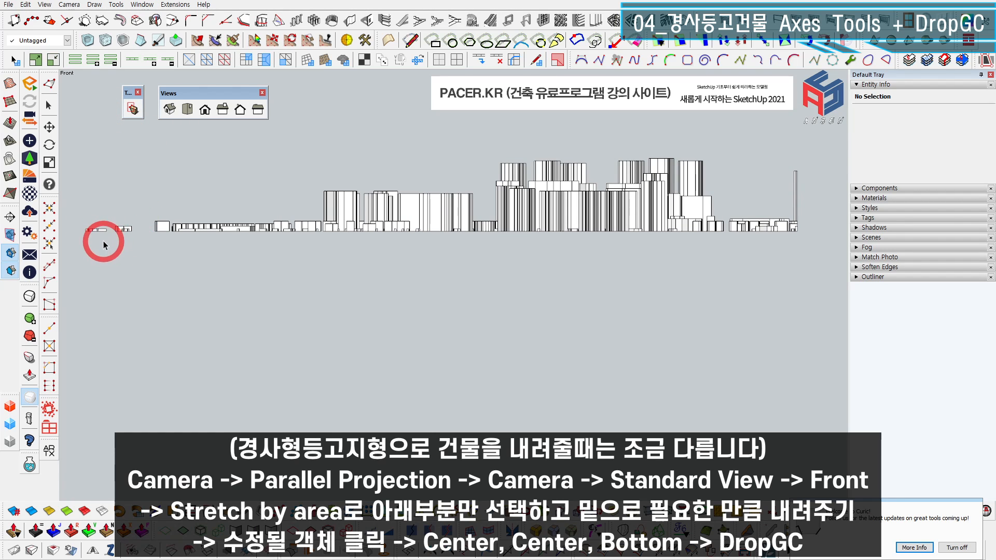
pyautogui.click(727, 247)
pyautogui.moveTo(812, 260); pyautogui.dragTo(78, 232)
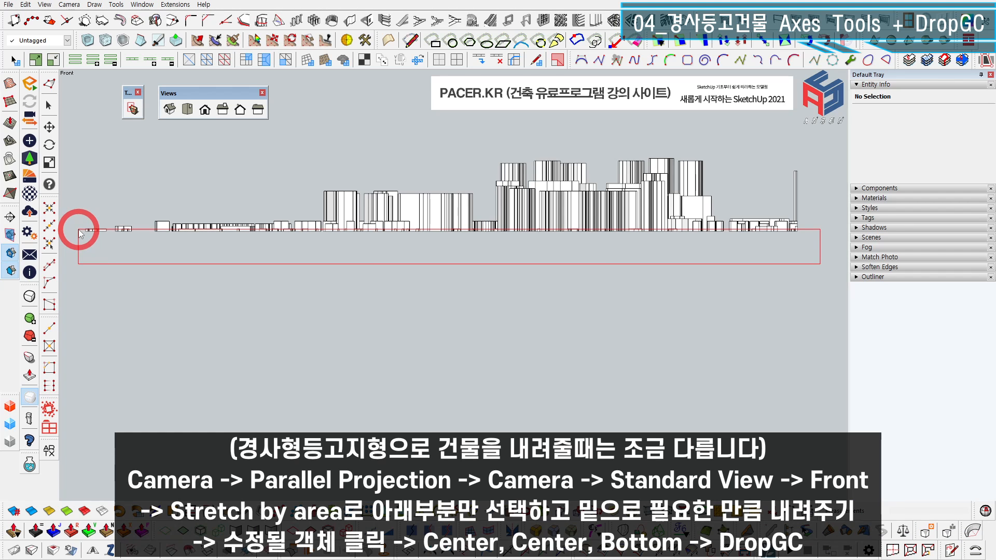
pyautogui.moveTo(79, 230); pyautogui.dragTo(79, 230)
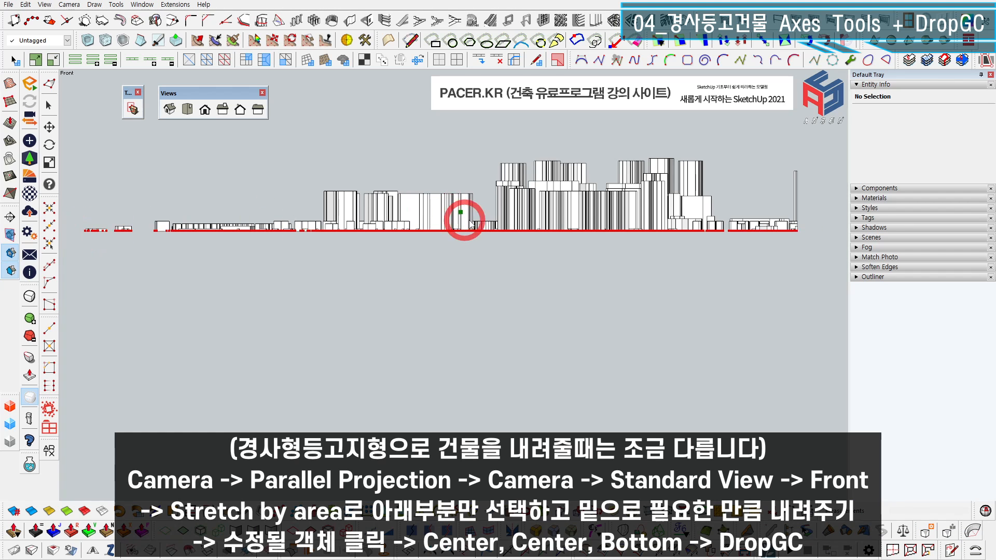
# Stretch the captured building bases straight down along the blue axis.
pyautogui.scroll(5, 539, 230)
pyautogui.scroll(3, 508, 232)
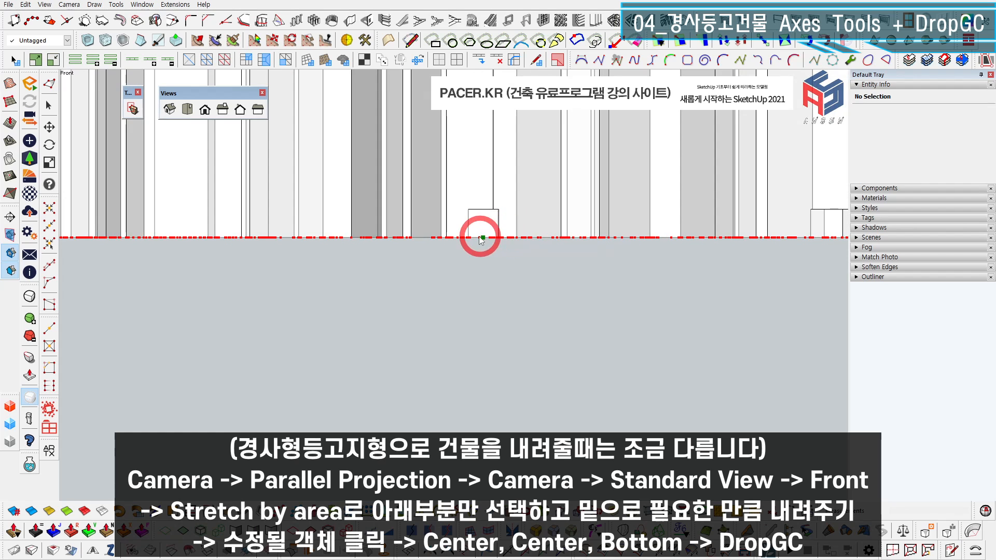
pyautogui.scroll(-6, 454, 233)
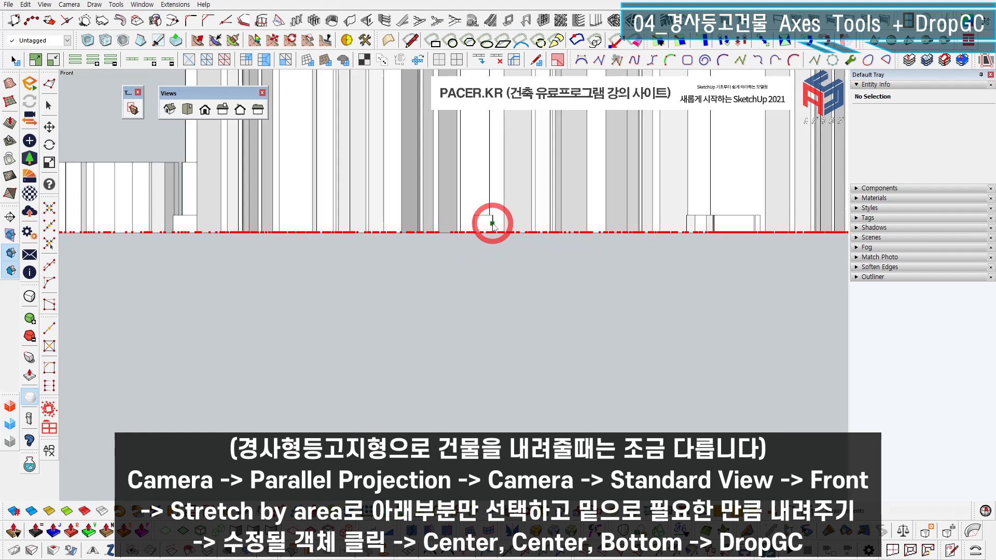
pyautogui.moveTo(430, 229); pyautogui.dragTo(434, 264)
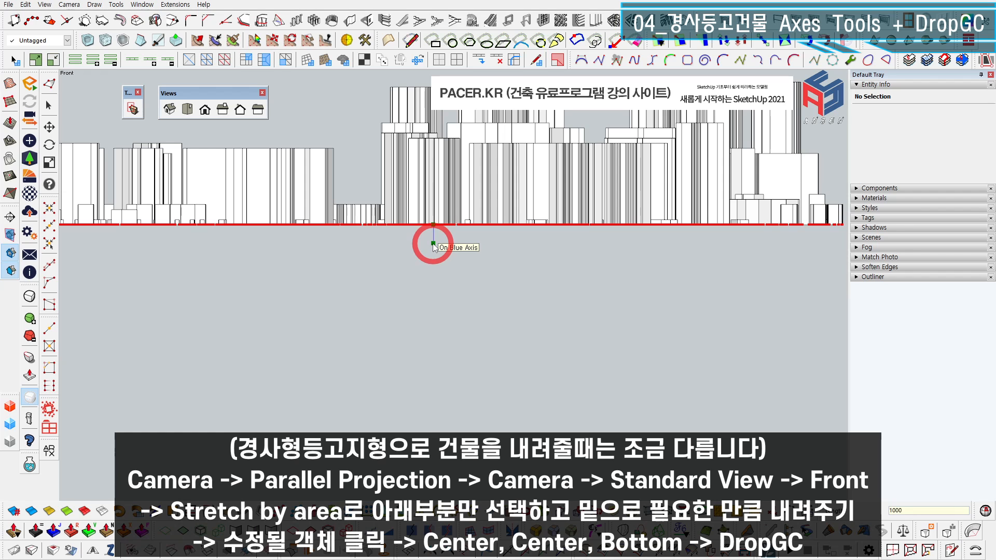
pyautogui.press('Return')
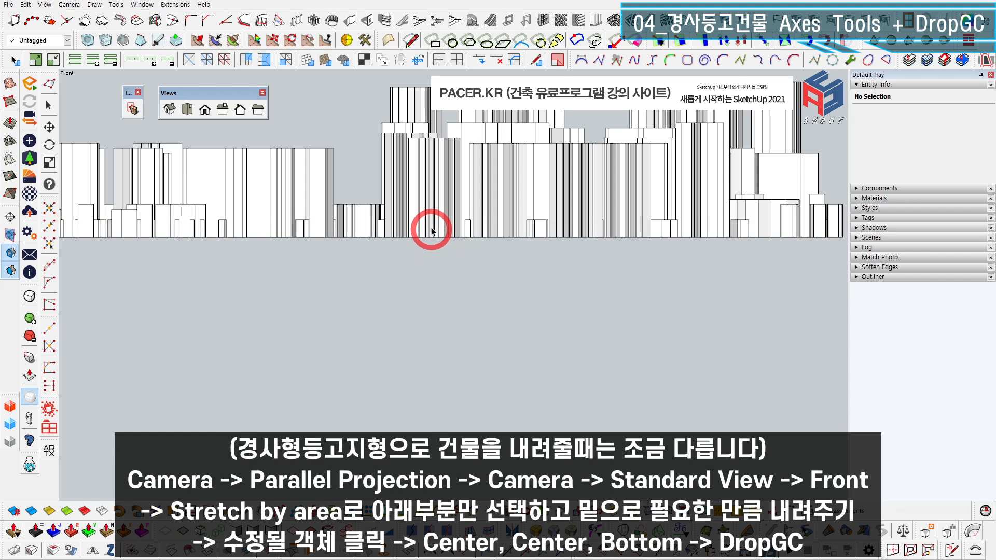
# Select all the stretched buildings and set their axes origin to Center, Center, Bottom.
pyautogui.scroll(4, 430, 234)
pyautogui.moveTo(413, 236); pyautogui.dragTo(409, 206, button='middle')
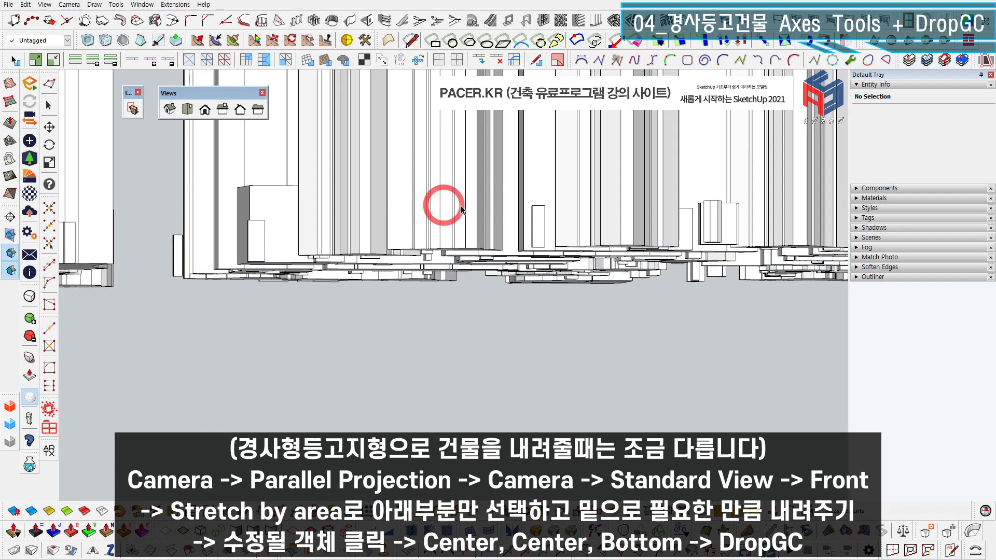
pyautogui.scroll(-10, 424, 208)
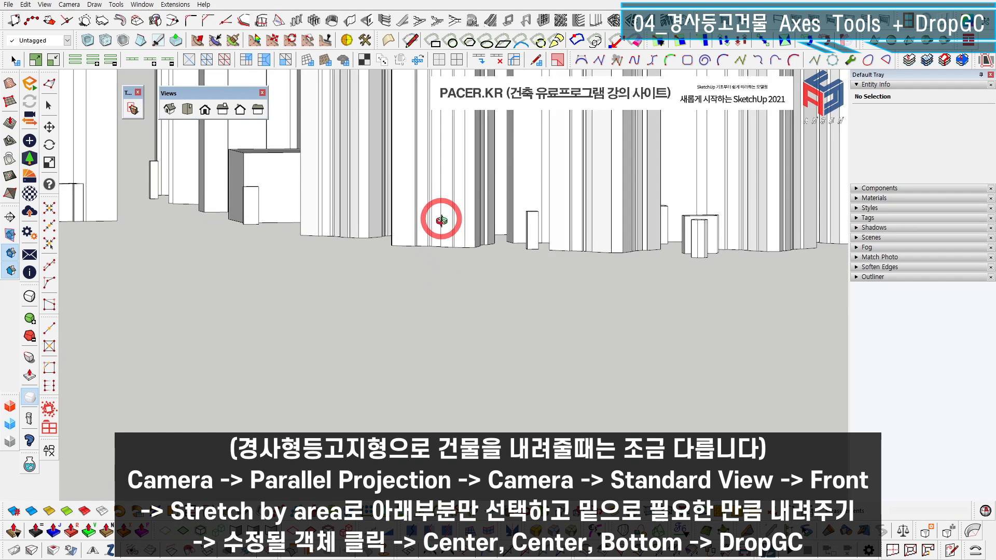
pyautogui.scroll(6, 456, 264)
pyautogui.moveTo(456, 263)
pyautogui.mouseDown(button='middle')
pyautogui.moveTo(445, 276)
pyautogui.moveTo(458, 272)
pyautogui.moveTo(478, 231)
pyautogui.moveTo(469, 227)
pyautogui.moveTo(467, 249)
pyautogui.mouseUp(button='middle')
pyautogui.hotkey('ctrl', 'a')
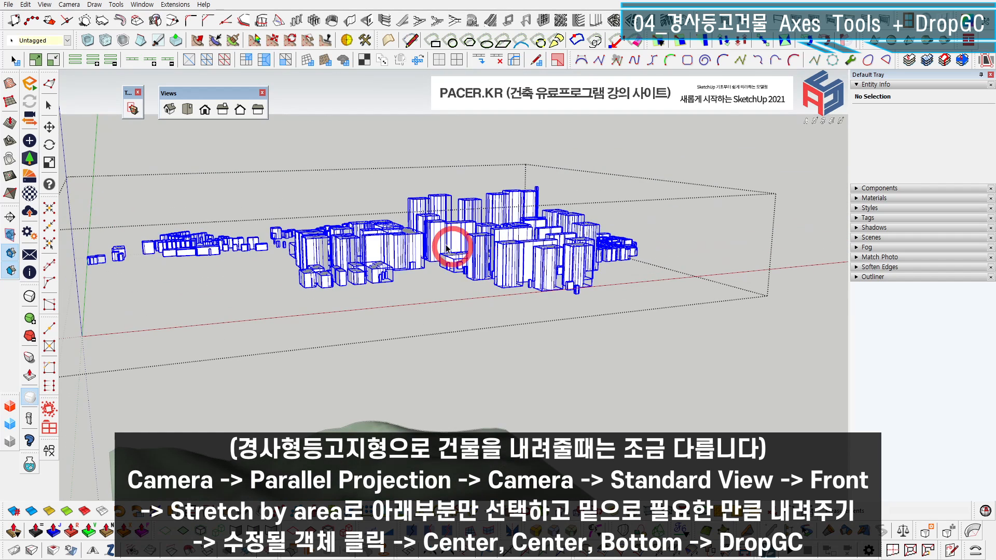
pyautogui.rightClick(438, 247)
pyautogui.click(453, 246)
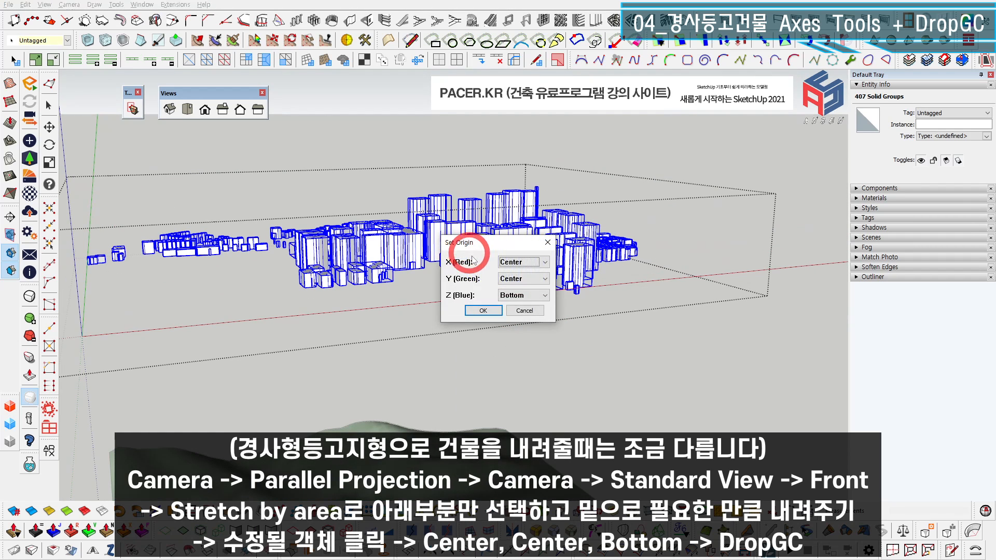
# Drop all the selected buildings onto the smooth sloped terrain with DropGC.
pyautogui.scroll(3, 256, 277)
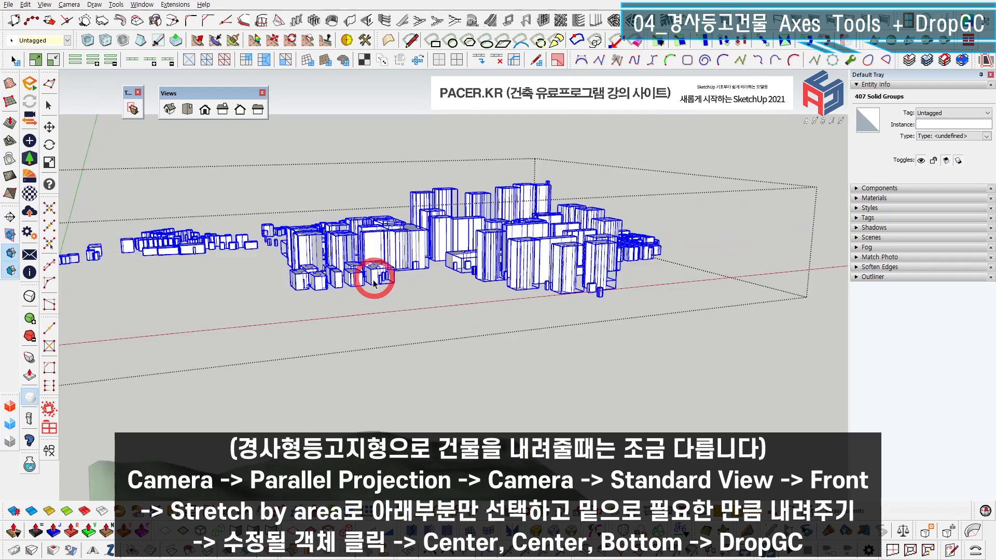
pyautogui.scroll(3, 377, 271)
pyautogui.rightClick(410, 272)
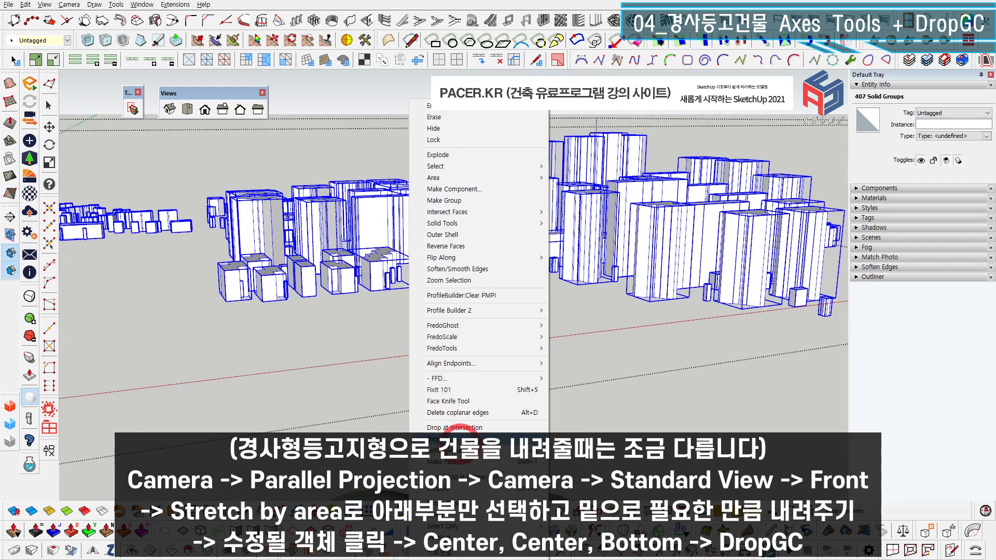
pyautogui.click(465, 489)
# Examine how the bases of the dropped buildings meet the smooth slope and clear the selection.
pyautogui.scroll(-5, 428, 275)
pyautogui.moveTo(429, 275); pyautogui.dragTo(415, 307, button='middle')
pyautogui.scroll(3, 458, 296)
pyautogui.scroll(4, 506, 291)
pyautogui.keyDown('shift'); pyautogui.moveTo(507, 290); pyautogui.dragTo(396, 353, button='middle'); pyautogui.keyUp('shift')
pyautogui.scroll(-5, 534, 327)
pyautogui.scroll(4, 400, 321)
pyautogui.scroll(5, 388, 276)
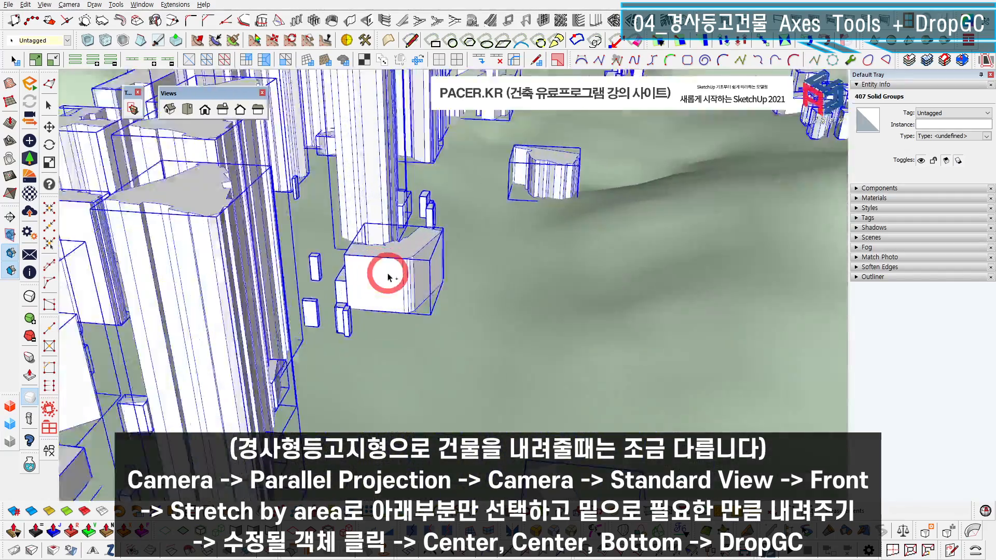
pyautogui.press('Escape')
pyautogui.scroll(4, 406, 281)
pyautogui.moveTo(407, 281); pyautogui.dragTo(445, 321, button='middle')
# Select all the buildings on the smooth terrain and move them down along the blue axis into the slope.
pyautogui.click(441, 229)
pyautogui.hotkey('ctrl', 'a')
pyautogui.scroll(-5, 473, 287)
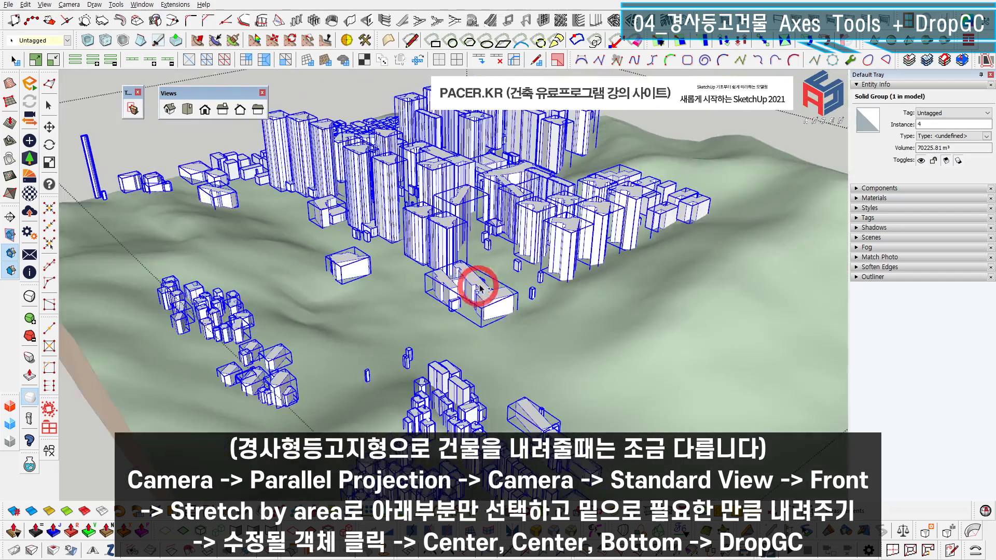
pyautogui.scroll(6, 422, 229)
pyautogui.press('m')
pyautogui.moveTo(415, 206)
pyautogui.mouseDown(button='middle')
pyautogui.moveTo(420, 228)
pyautogui.moveTo(416, 187)
pyautogui.mouseUp(button='middle')
pyautogui.scroll(-5, 416, 188)
pyautogui.scroll(5, 420, 201)
pyautogui.press('space')
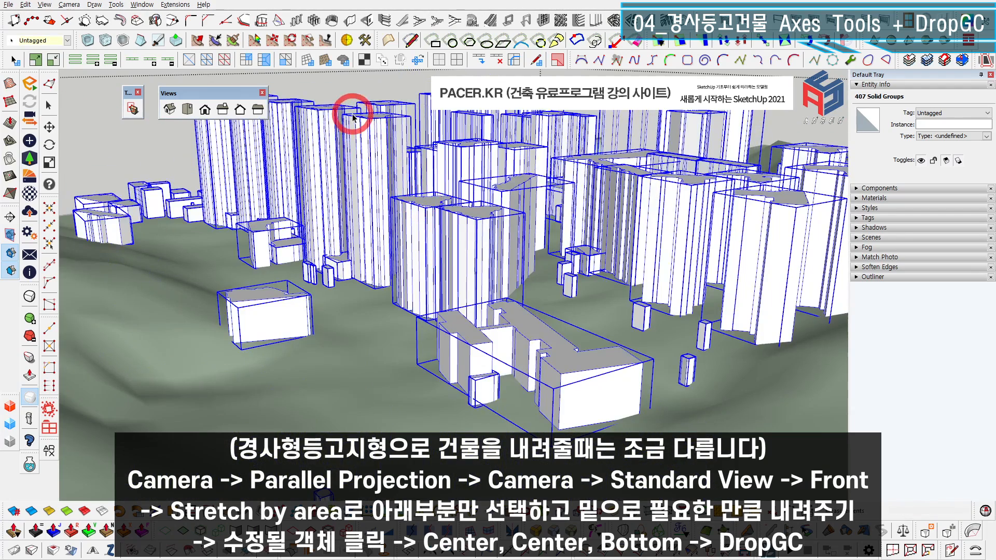
pyautogui.moveTo(355, 120); pyautogui.dragTo(356, 139)
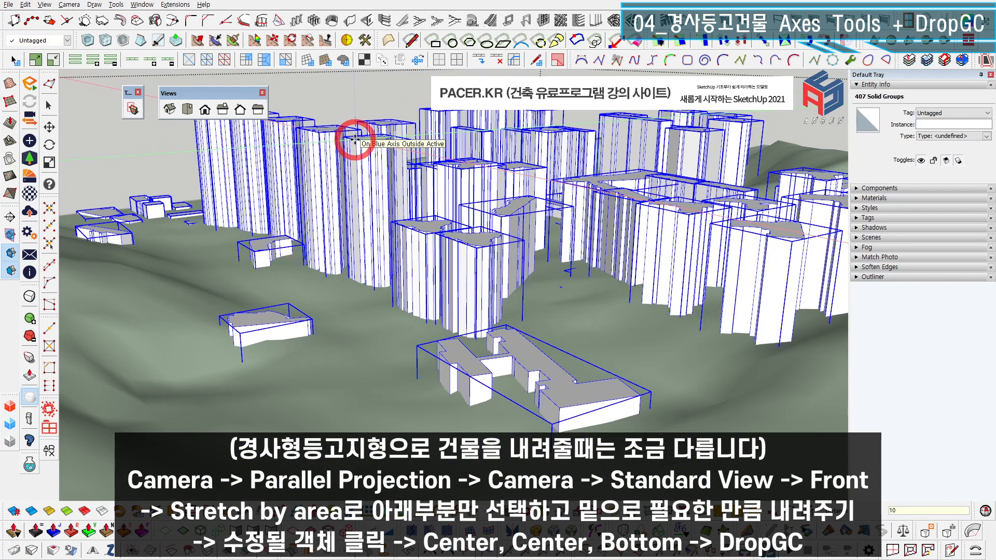
pyautogui.press('Return')
pyautogui.press('space')
# Examine how the lowered building bases meet the slope, and compare the stepped and smooth terrain models as a whole.
pyautogui.moveTo(473, 314); pyautogui.dragTo(560, 387, button='middle')
pyautogui.click(595, 397)
pyautogui.scroll(3, 595, 394)
pyautogui.scroll(8, 420, 350)
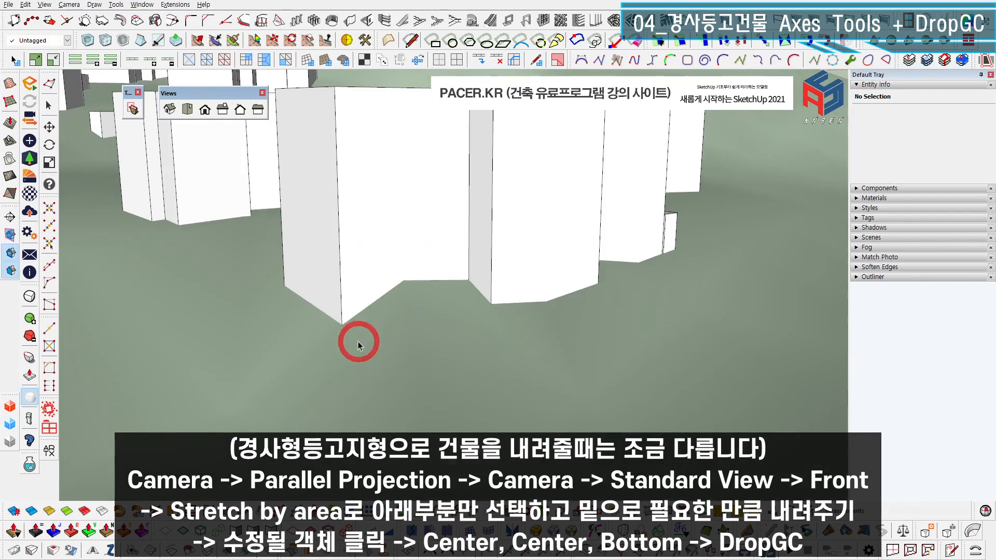
pyautogui.moveTo(275, 290); pyautogui.dragTo(358, 262, button='middle')
pyautogui.scroll(-7, 474, 303)
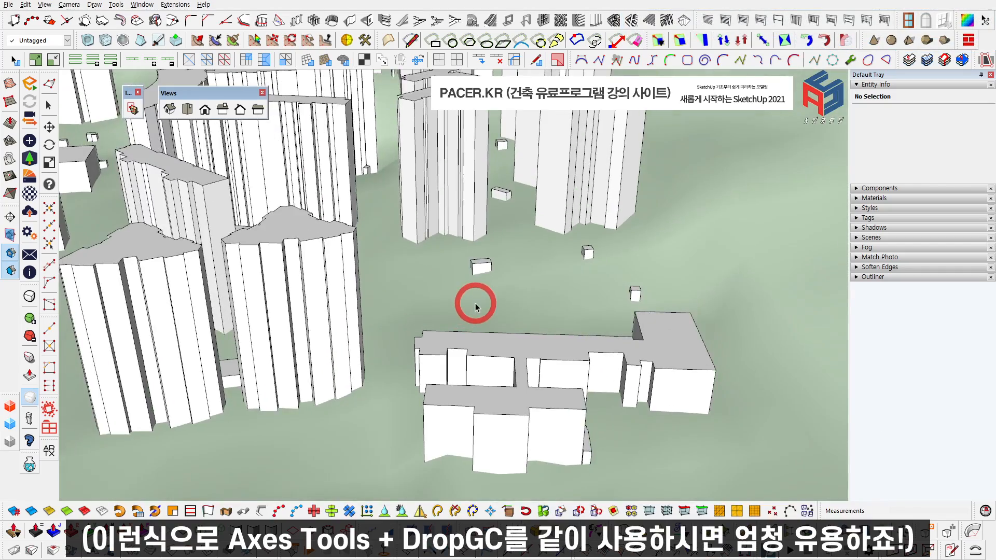
pyautogui.moveTo(469, 287); pyautogui.dragTo(240, 314, button='middle')
pyautogui.scroll(-6, 240, 314)
pyautogui.moveTo(333, 269); pyautogui.dragTo(374, 268, button='middle')
pyautogui.scroll(-2, 435, 265)
pyautogui.keyDown('shift'); pyautogui.moveTo(441, 269); pyautogui.dragTo(544, 254, button='middle'); pyautogui.keyUp('shift')
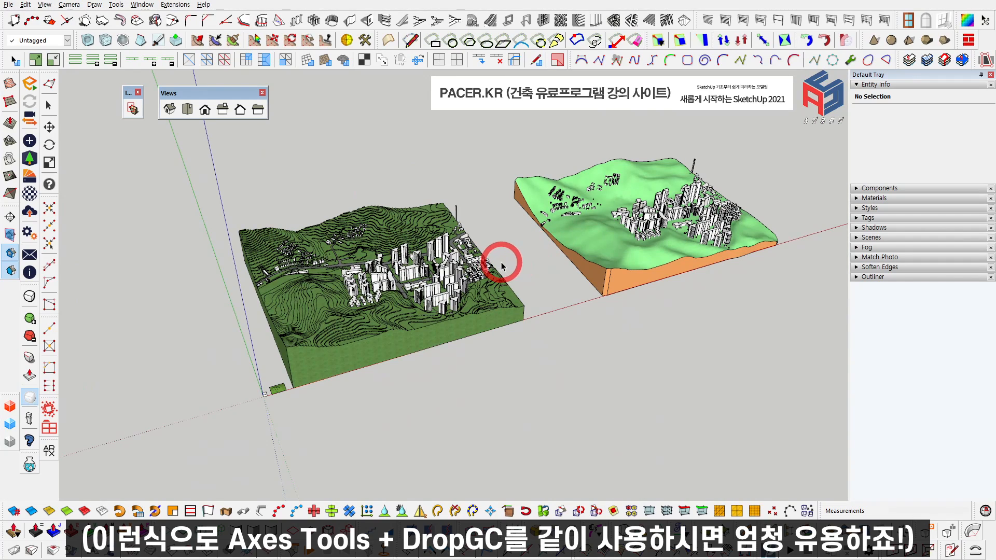
pyautogui.scroll(2, 451, 286)
pyautogui.moveTo(450, 288)
pyautogui.mouseDown(button='middle')
pyautogui.moveTo(403, 345)
pyautogui.moveTo(433, 338)
pyautogui.mouseUp(button='middle')
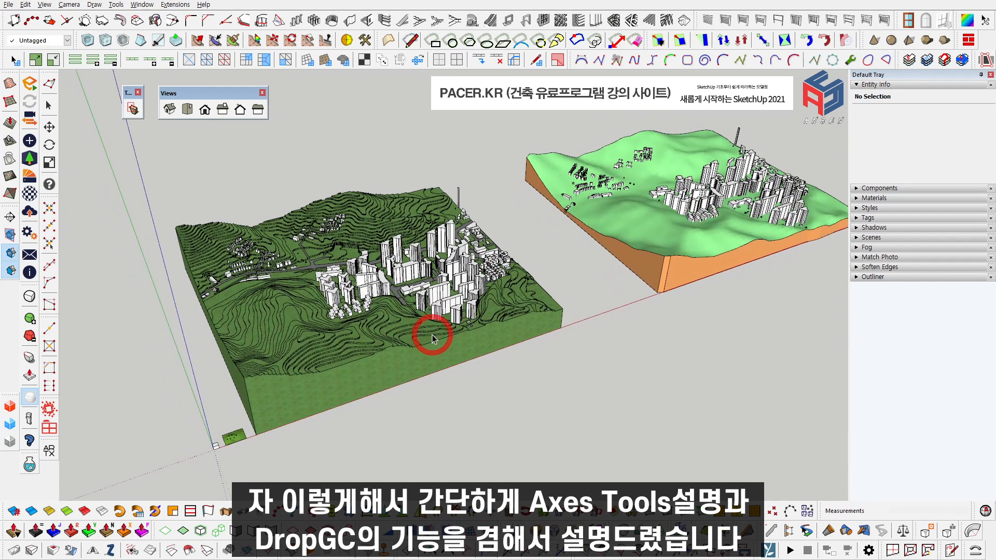